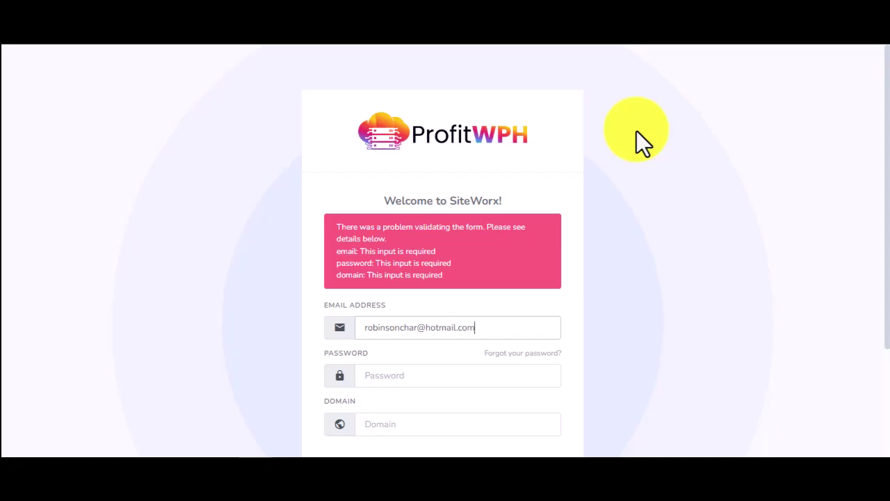
# Log in to SiteWorx by entering the account password and the account's domain.
pyautogui.click(408, 375)
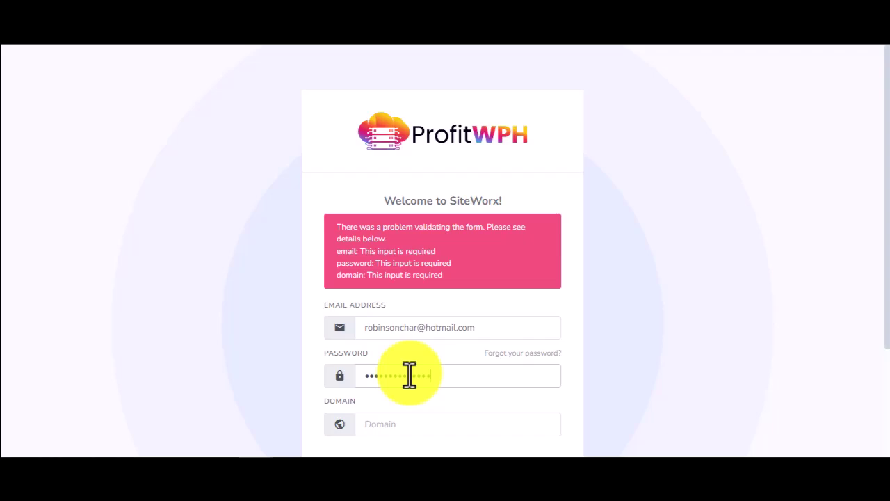
pyautogui.click(415, 426)
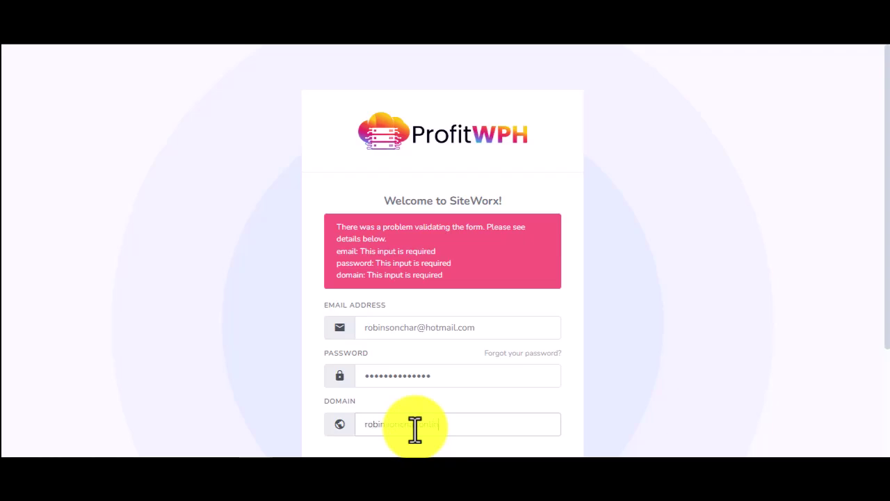
pyautogui.scroll(-2, 590, 431)
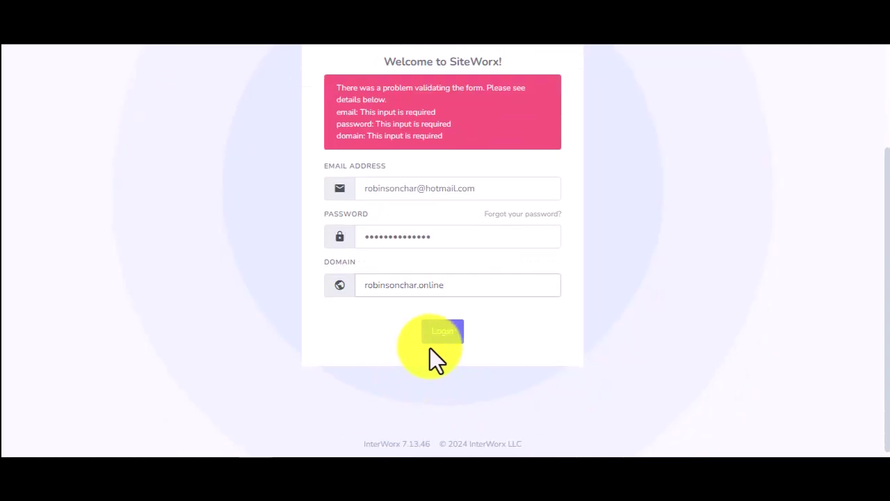
pyautogui.click(443, 333)
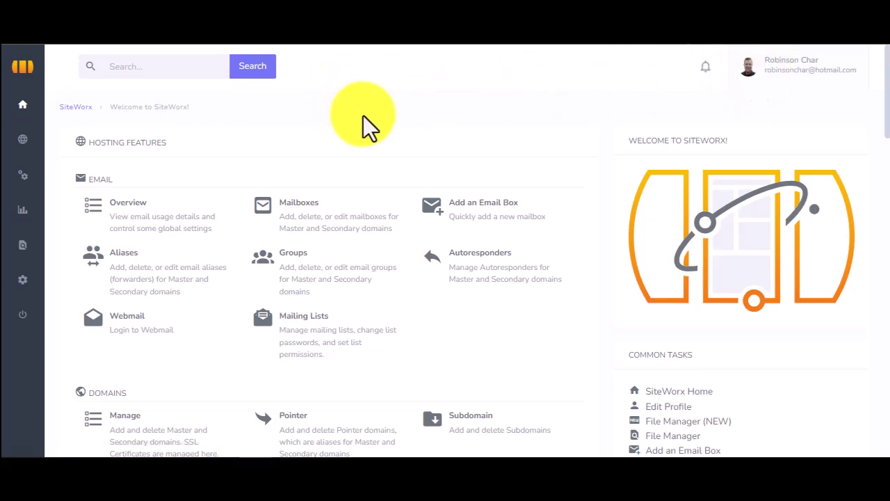
# Look through the email, domain, FTP, MySQL, administration, mail, statistics, file manager and preferences features on the SiteWorx home page.
pyautogui.moveTo(18, 192)
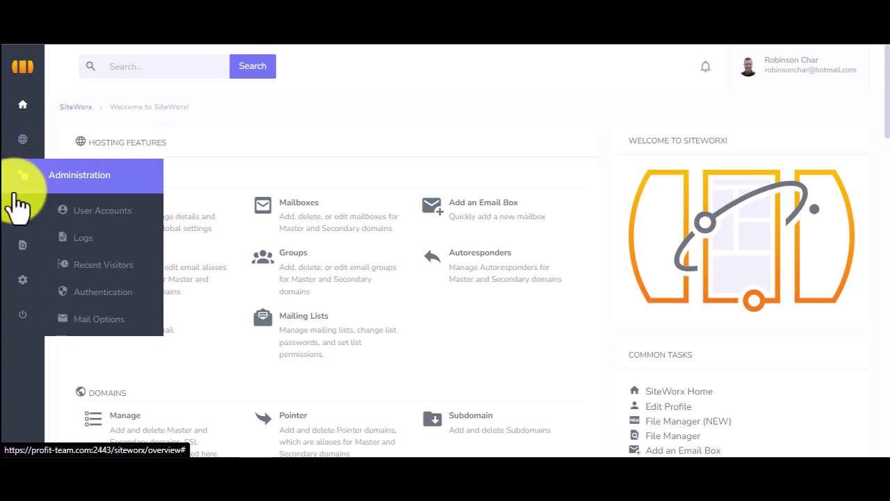
pyautogui.moveTo(23, 316)
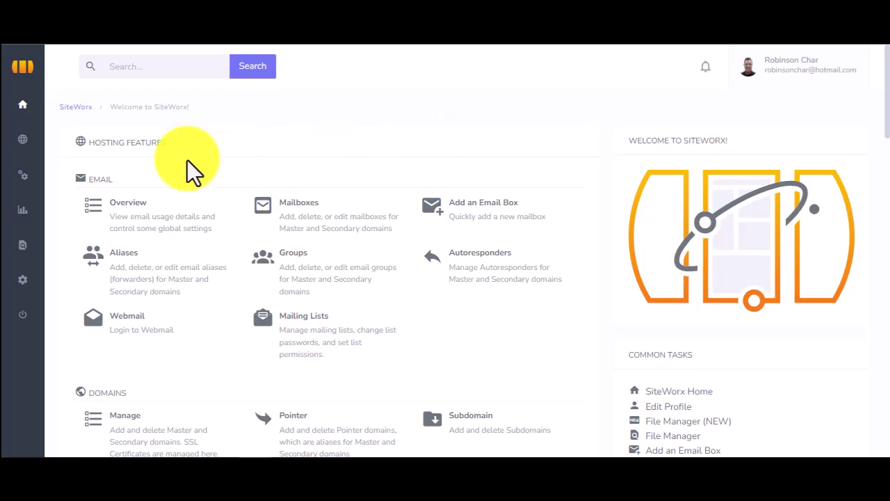
pyautogui.moveTo(27, 141)
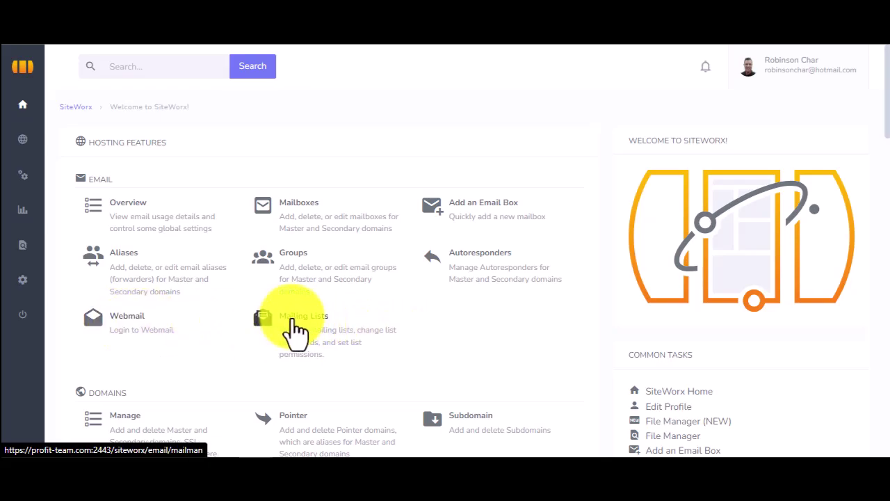
pyautogui.scroll(-2, 511, 325)
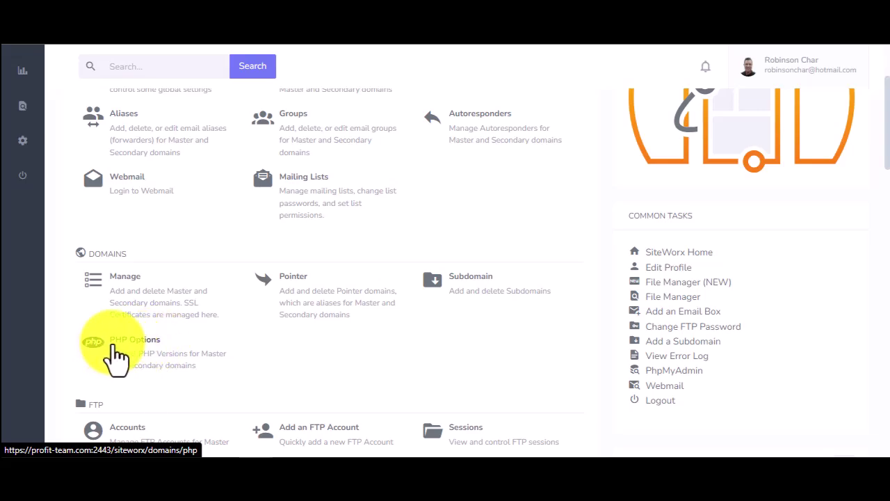
pyautogui.scroll(-2, 115, 354)
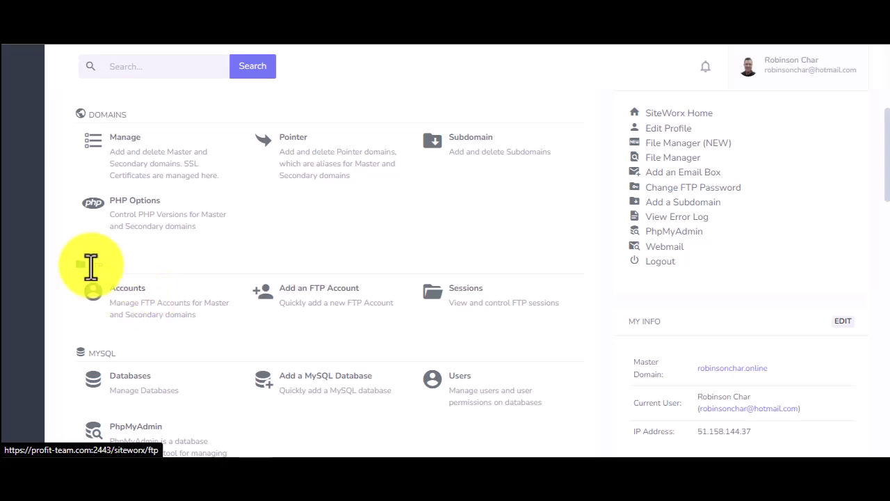
pyautogui.scroll(-2, 183, 327)
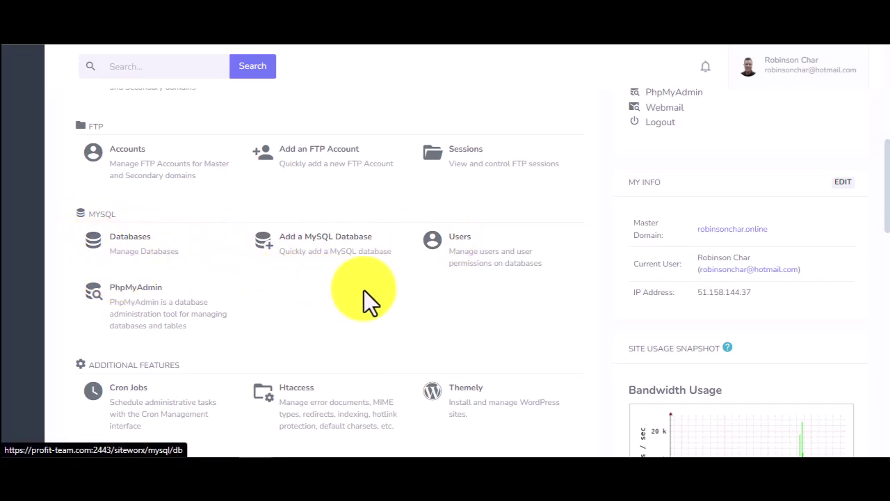
pyautogui.scroll(-2, 362, 292)
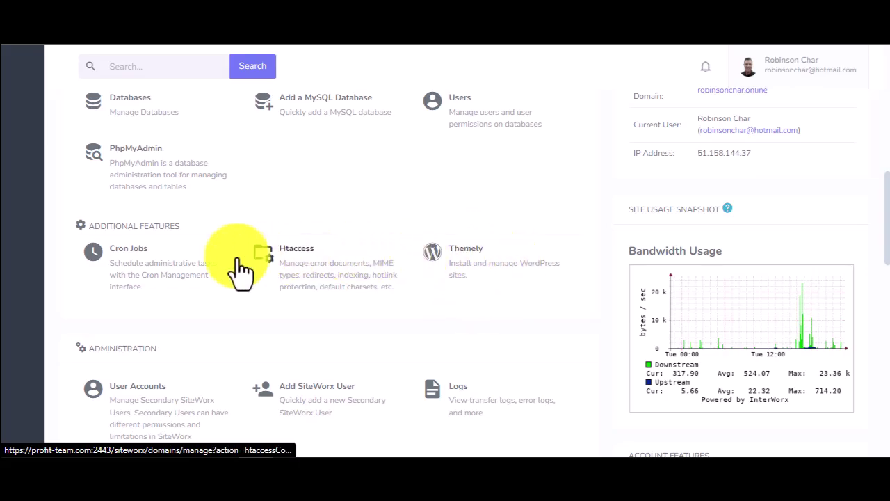
pyautogui.scroll(-1, 153, 278)
pyautogui.scroll(-3, 153, 278)
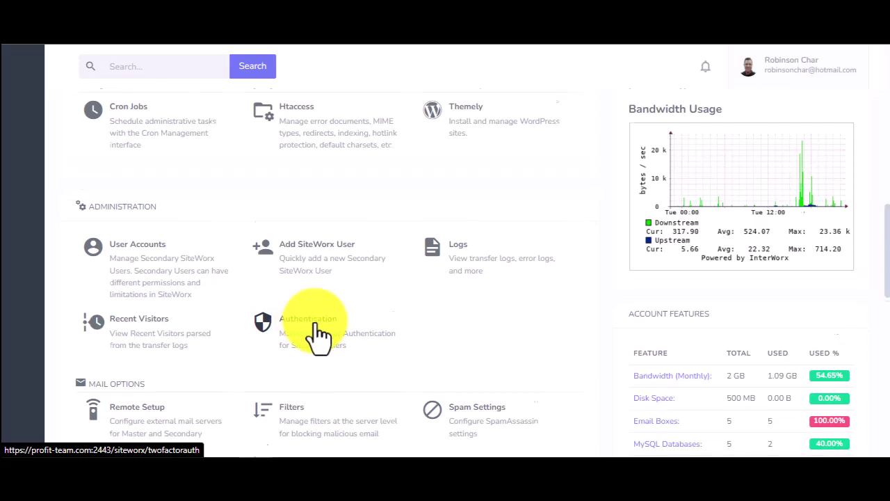
pyautogui.scroll(-3, 118, 275)
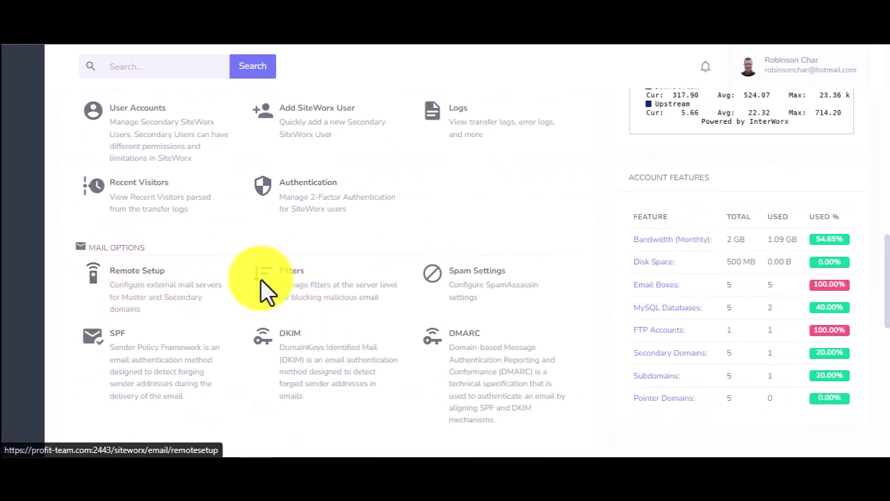
pyautogui.scroll(-5, 139, 354)
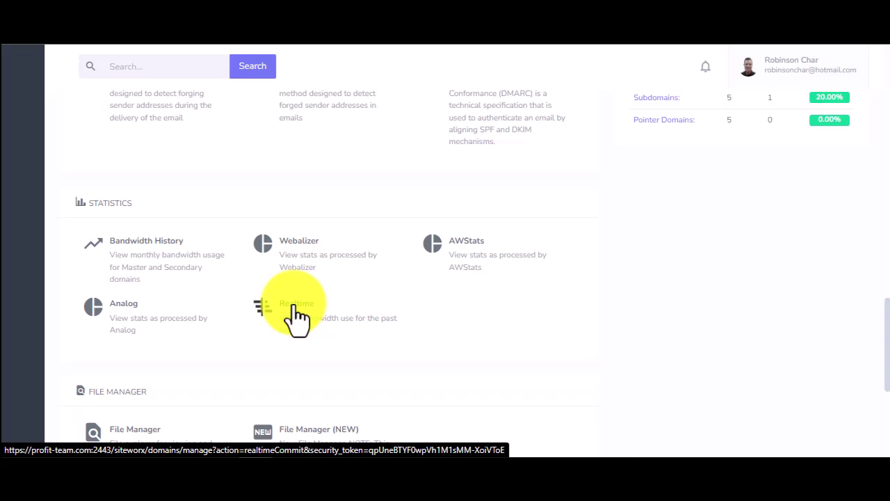
pyautogui.scroll(-2, 384, 292)
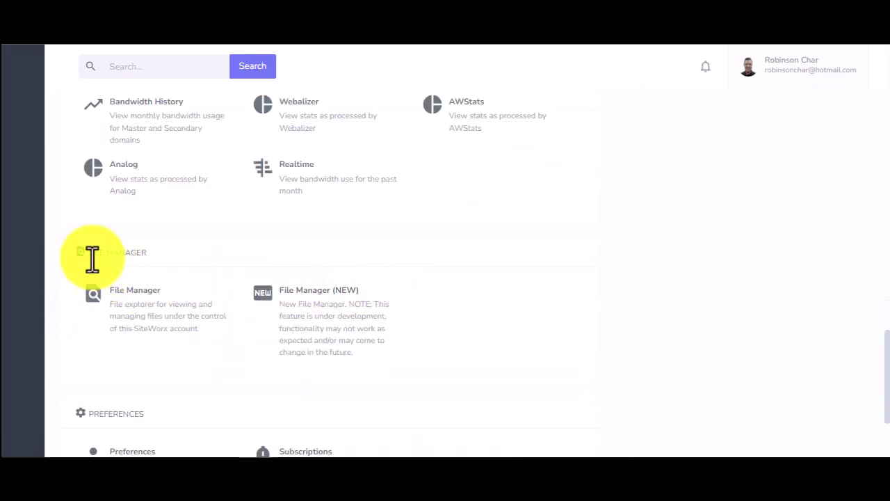
pyautogui.scroll(-2, 334, 306)
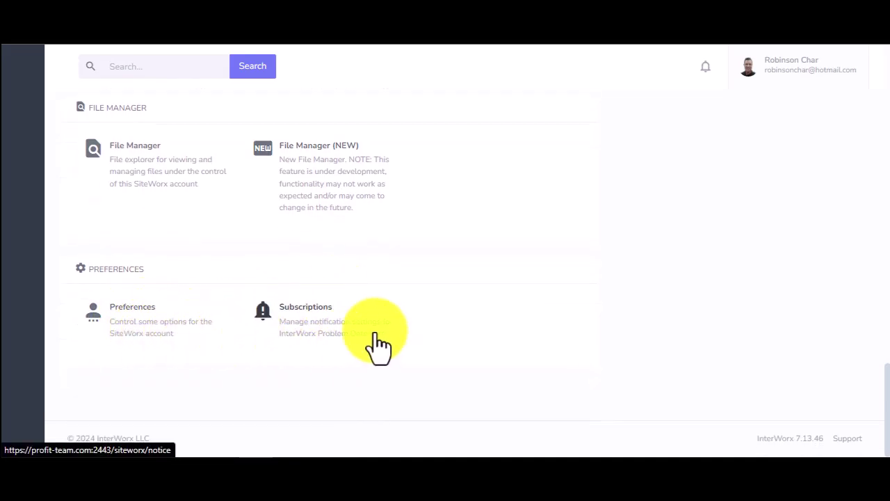
# Review the account features usage, bandwidth graph, account info and common tasks on the home page.
pyautogui.scroll(5, 577, 324)
pyautogui.scroll(-2, 574, 324)
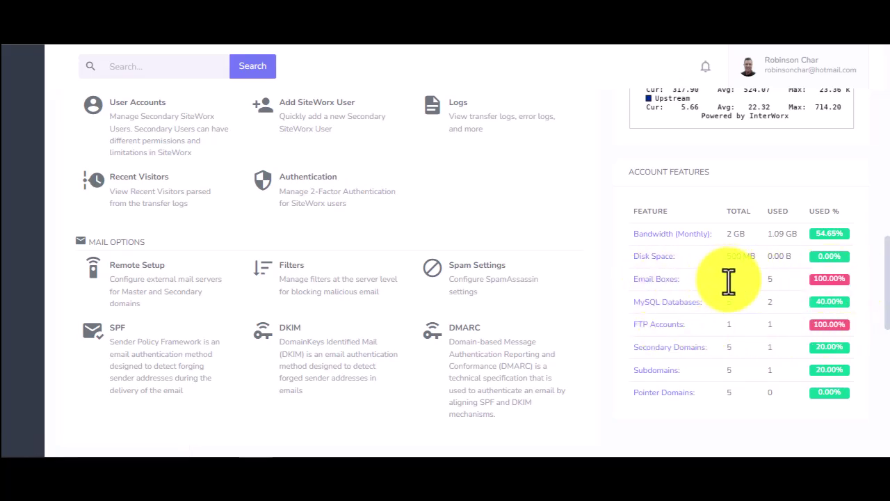
pyautogui.doubleClick(770, 279)
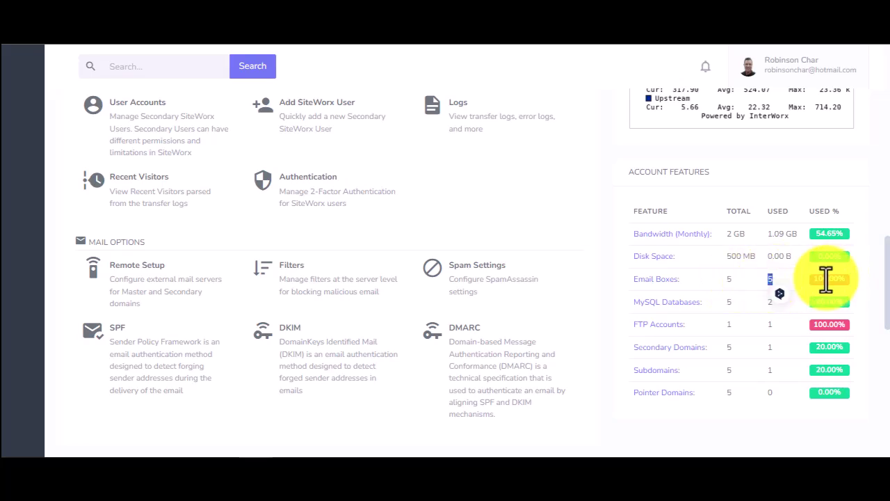
pyautogui.scroll(4, 780, 276)
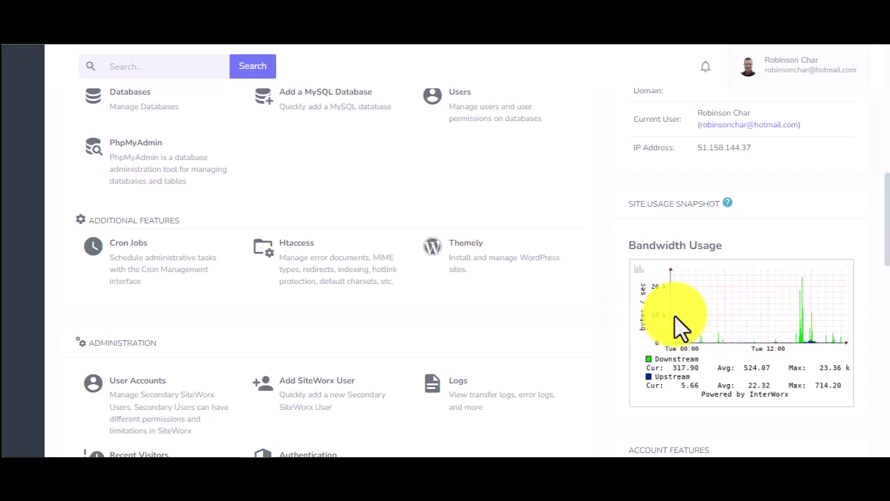
pyautogui.scroll(2, 794, 296)
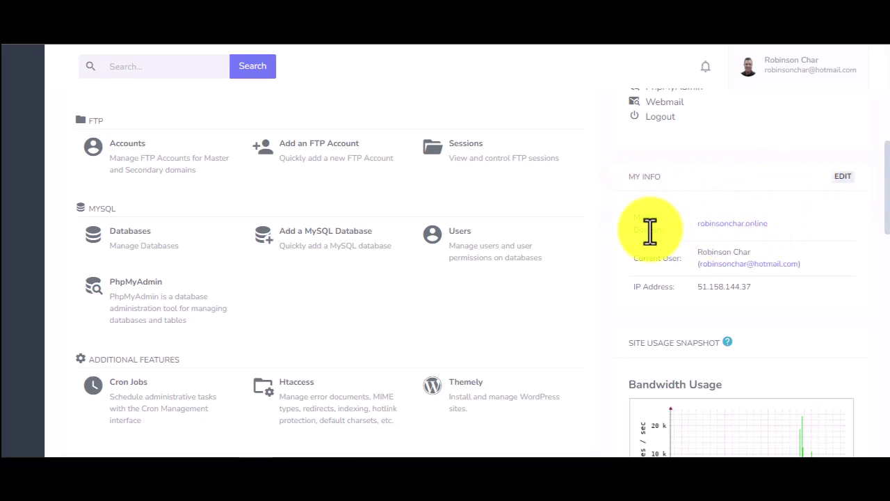
pyautogui.scroll(2, 625, 274)
pyautogui.scroll(3, 625, 272)
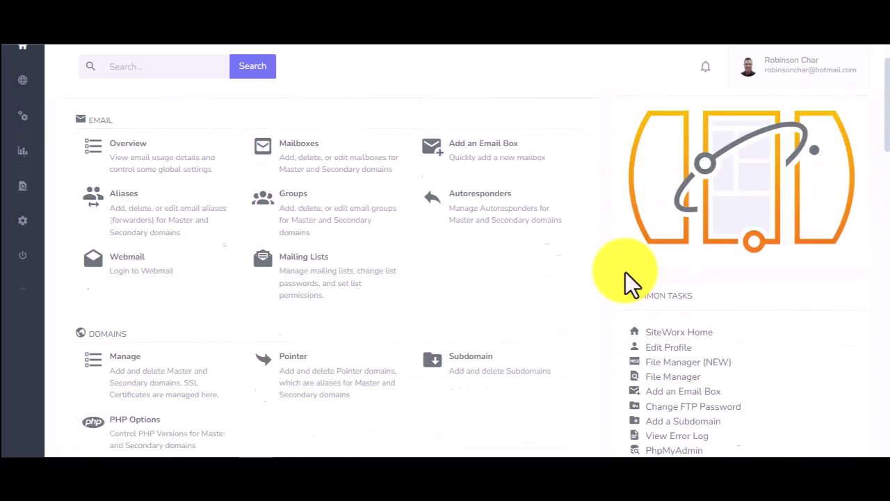
pyautogui.scroll(-2, 629, 282)
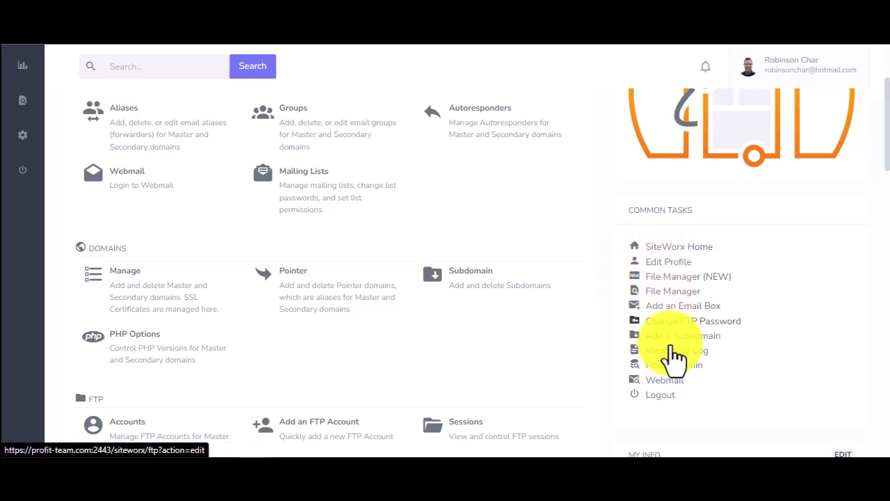
pyautogui.scroll(2, 668, 297)
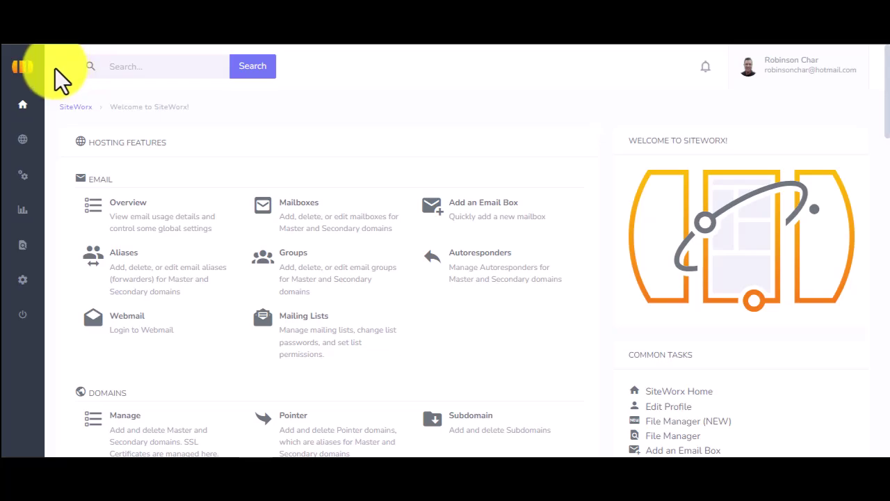
# Open the Email Overview page and review its feature usage and bounce message settings.
pyautogui.moveTo(26, 142)
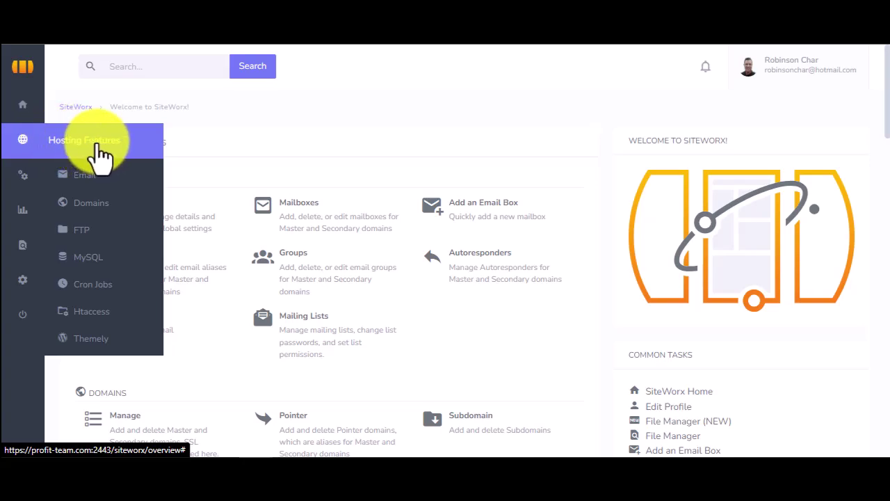
pyautogui.moveTo(88, 178)
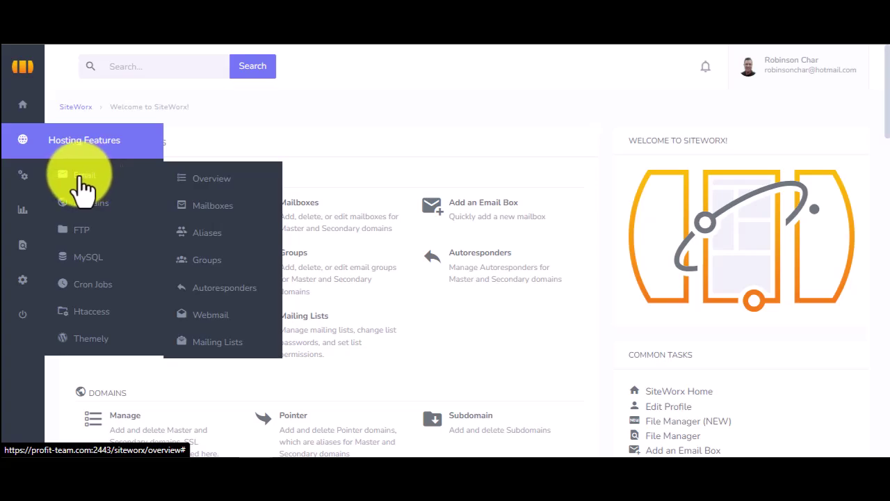
pyautogui.click(200, 182)
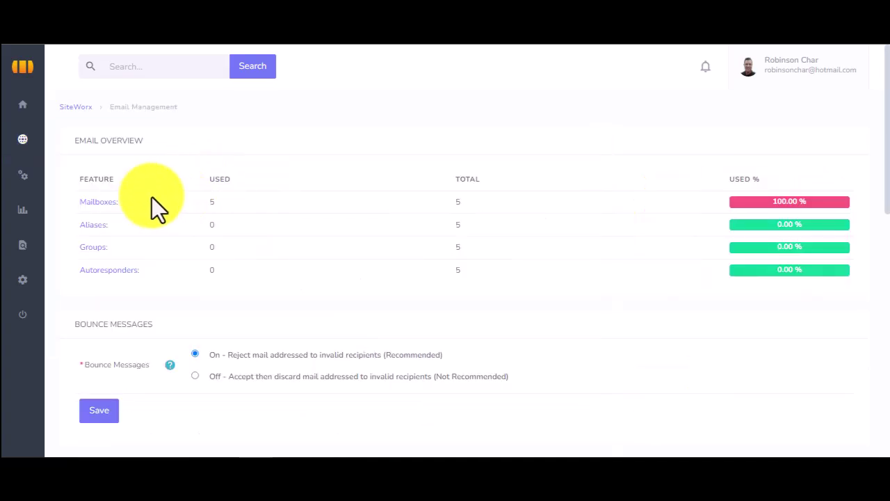
pyautogui.scroll(-3, 653, 287)
pyautogui.scroll(3, 652, 288)
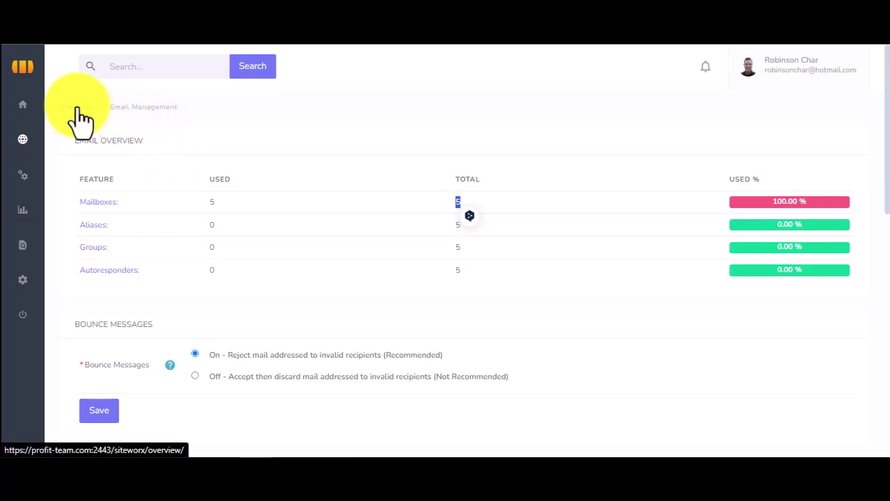
# Open the Mailboxes page from the SiteWorx home page and highlight the postmaster address among the existing email boxes.
pyautogui.click(27, 114)
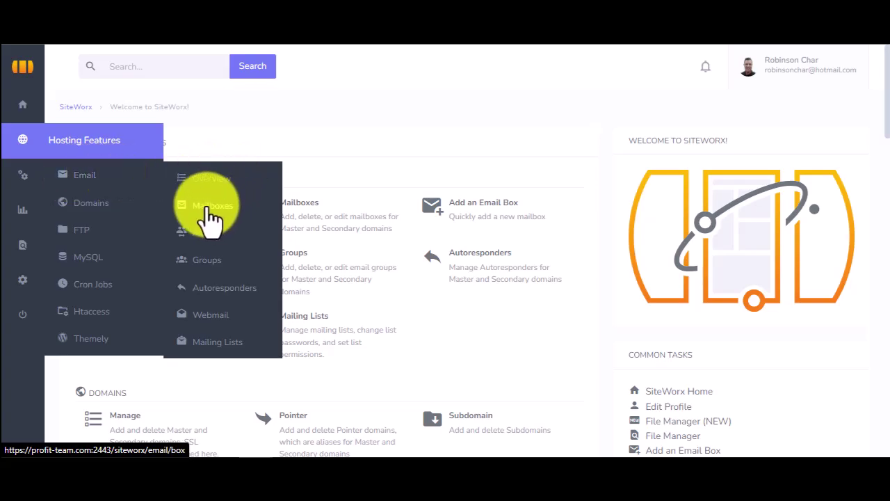
pyautogui.click(208, 208)
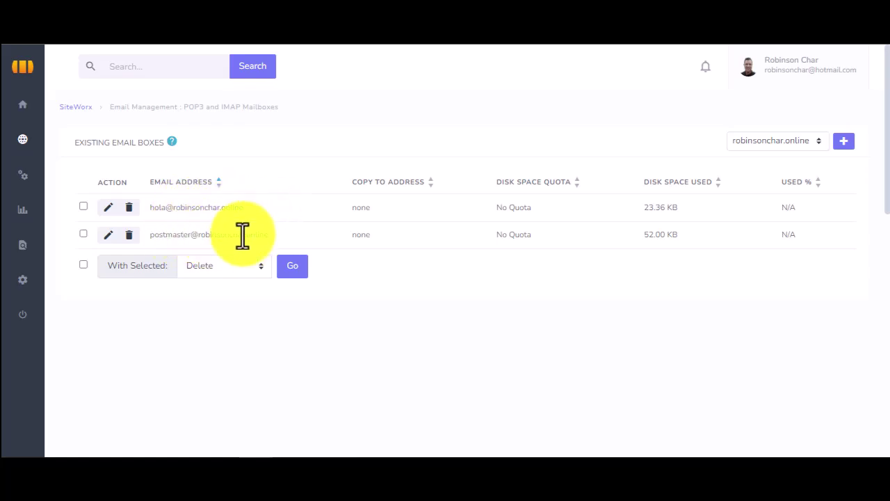
pyautogui.moveTo(147, 240); pyautogui.dragTo(273, 237)
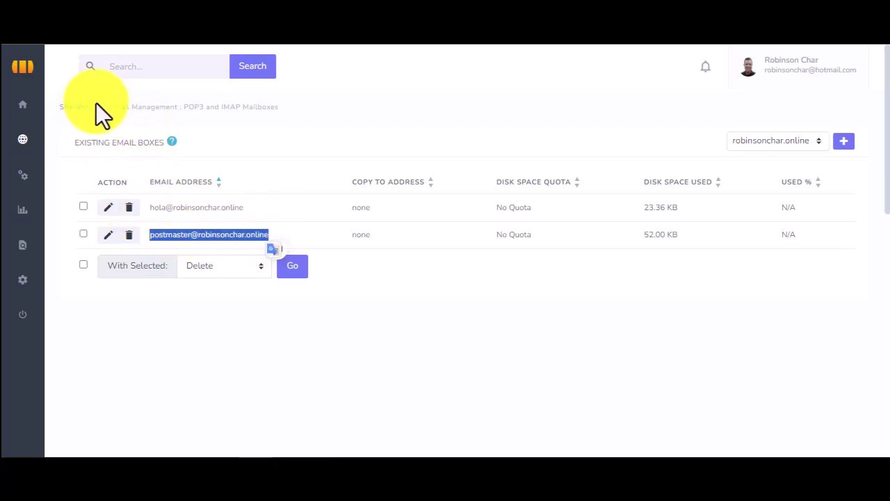
# View the domain's existing email aliases and its existing email groups.
pyautogui.moveTo(26, 142)
pyautogui.moveTo(85, 182)
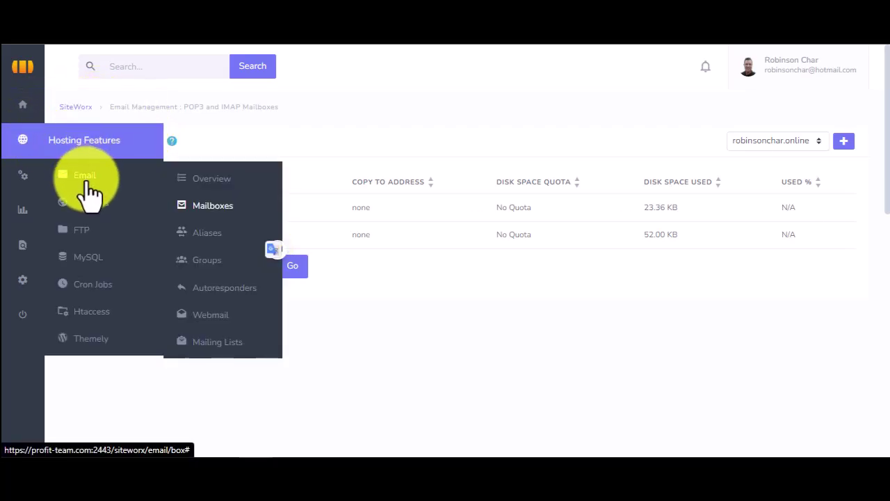
pyautogui.click(206, 236)
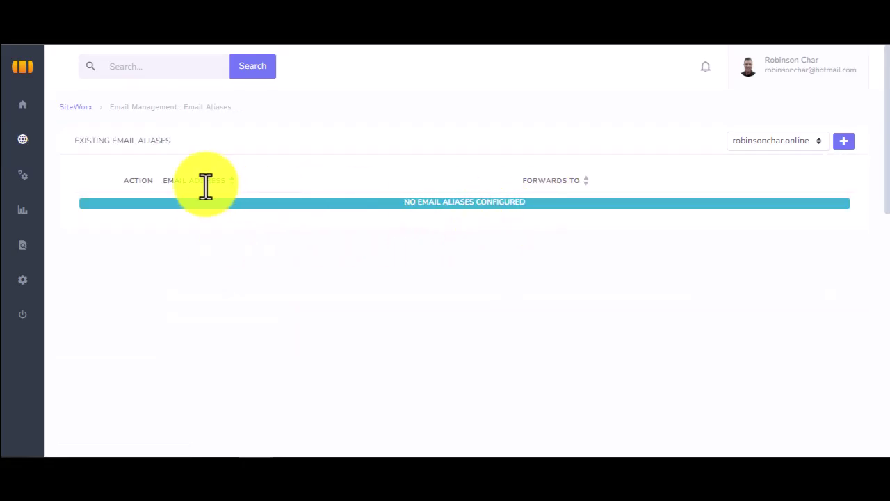
pyautogui.moveTo(24, 153)
pyautogui.moveTo(104, 183)
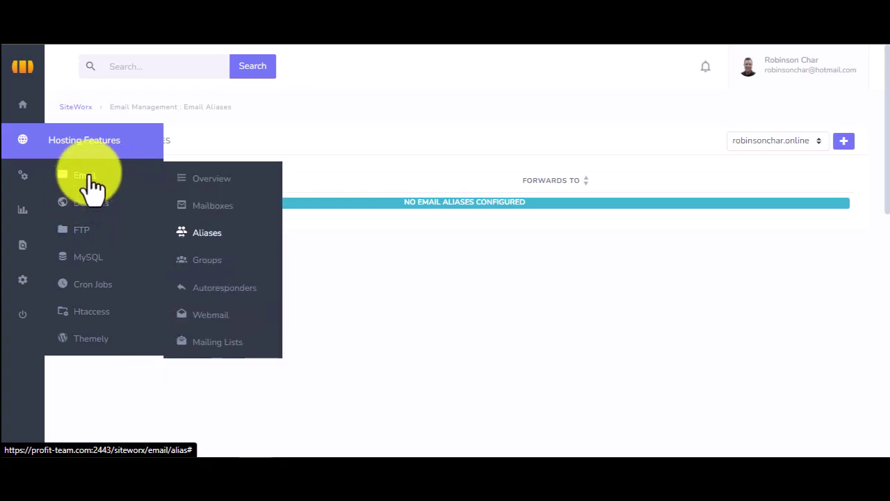
pyautogui.click(202, 262)
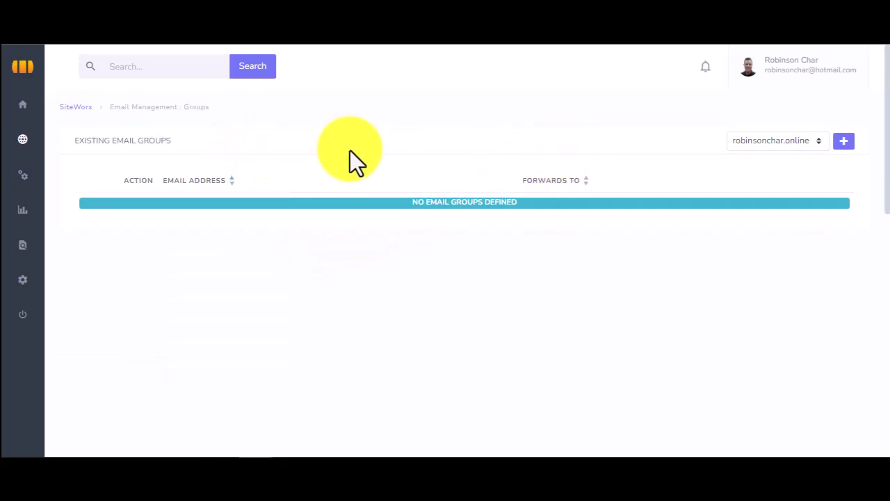
pyautogui.moveTo(24, 173)
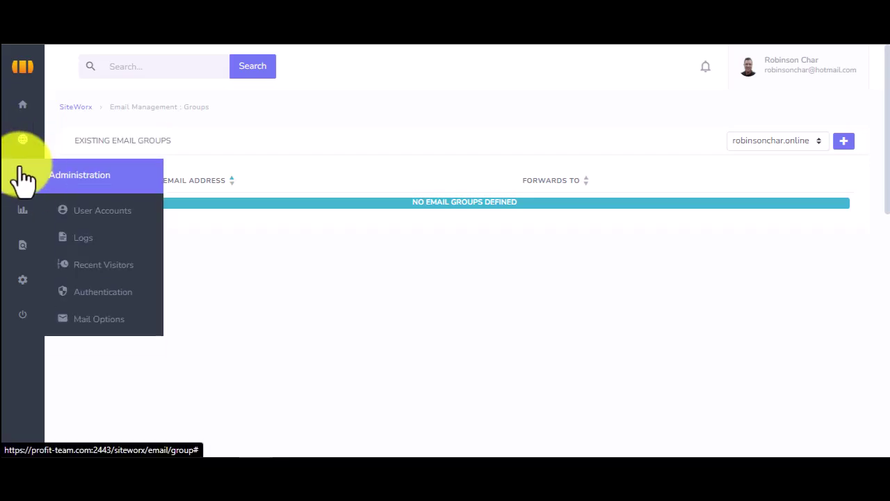
# Open the Autoresponders page, examine the address, send-copy and message fields of the new autoresponder form, and cancel it.
pyautogui.moveTo(20, 142)
pyautogui.moveTo(134, 203)
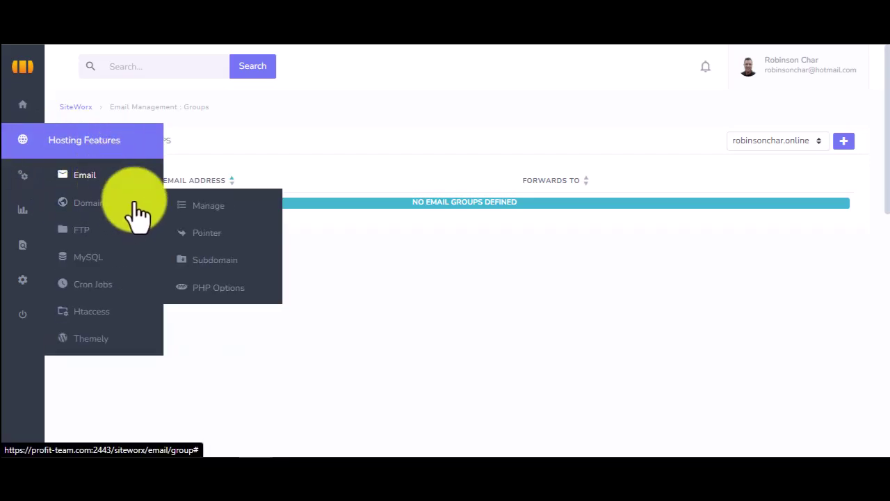
pyautogui.moveTo(111, 177)
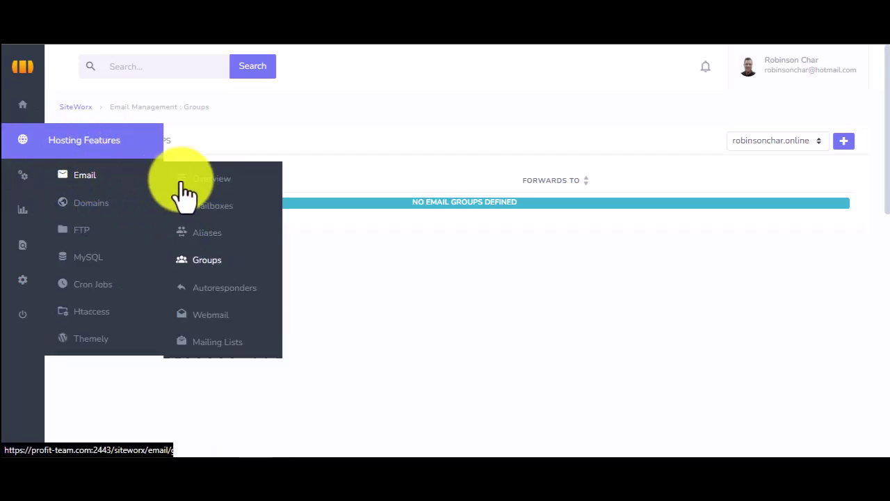
pyautogui.click(216, 290)
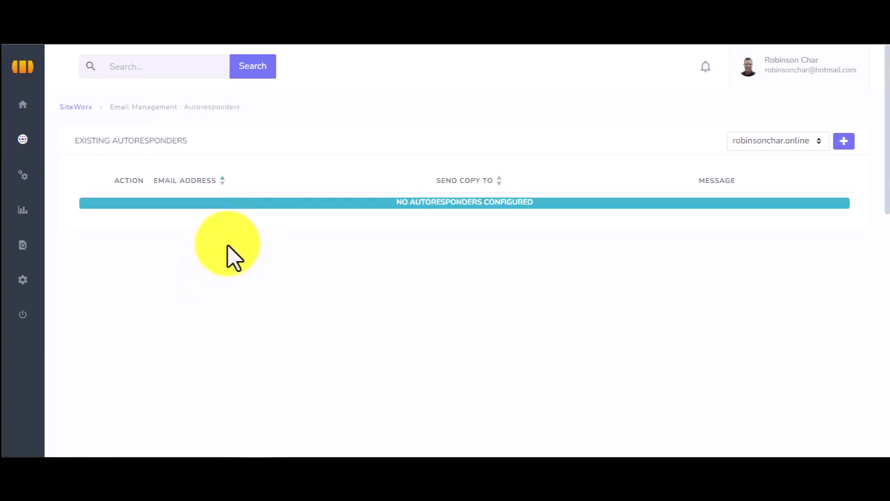
pyautogui.click(843, 142)
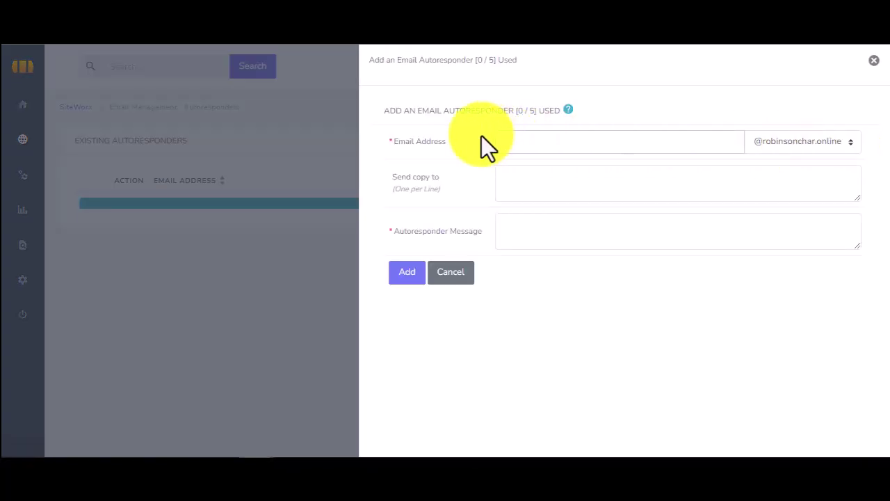
pyautogui.click(520, 141)
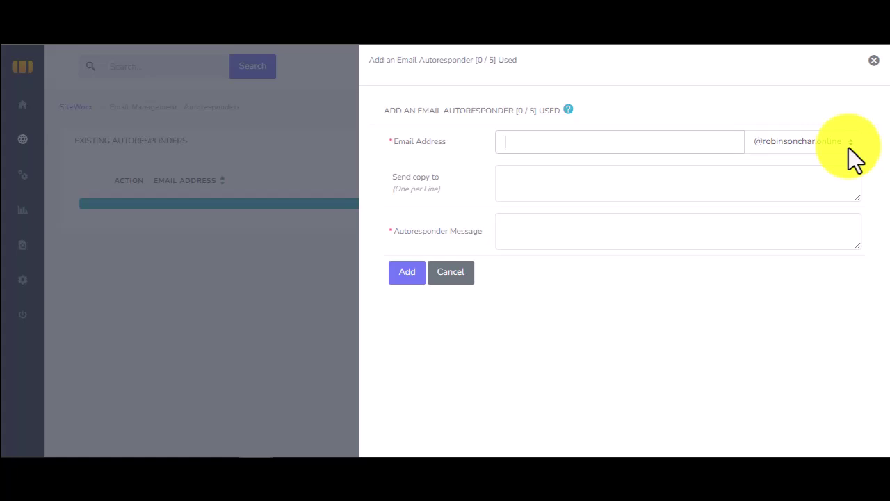
pyautogui.click(527, 193)
pyautogui.click(525, 230)
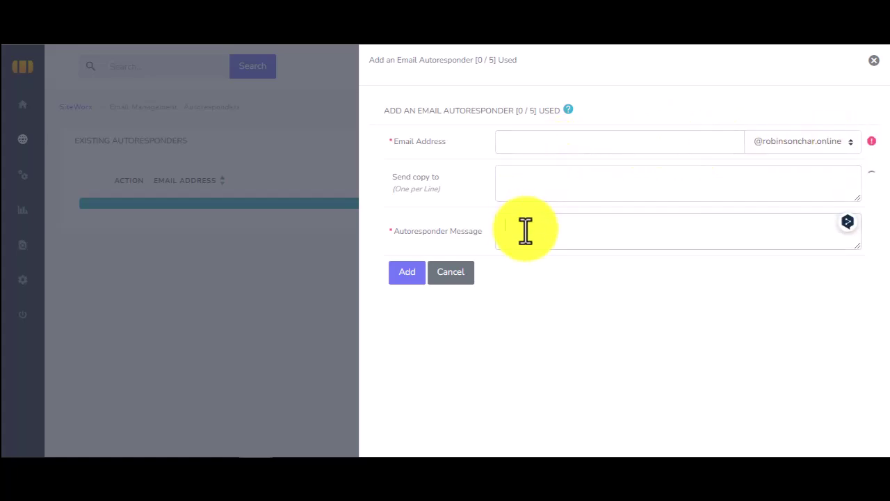
pyautogui.click(451, 273)
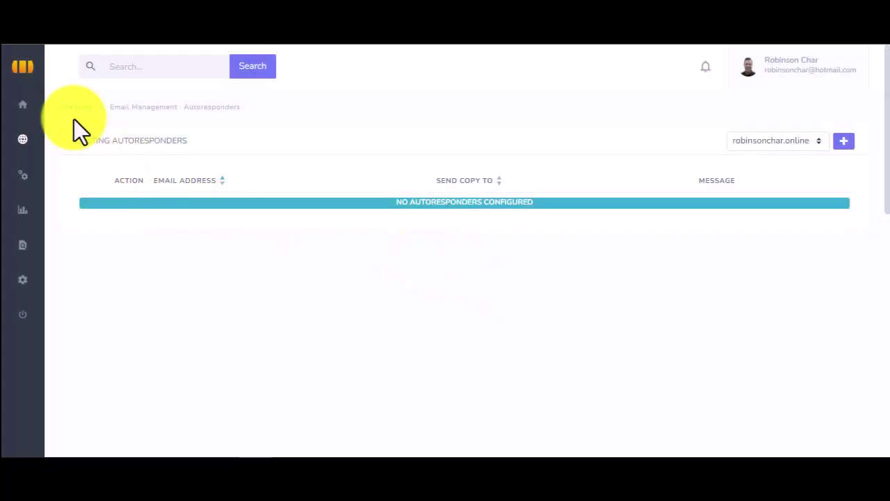
# View the webmail login page, highlighting its heading, and the control panel's existing mailing lists.
pyautogui.moveTo(23, 140)
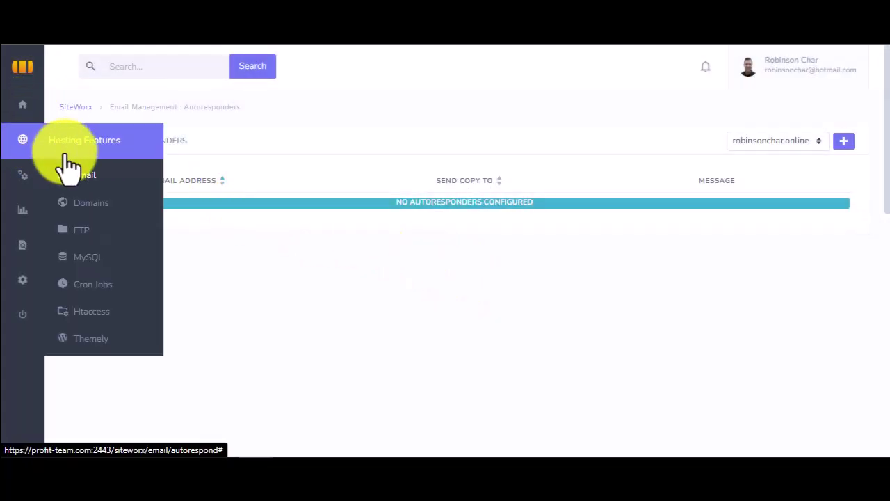
pyautogui.moveTo(85, 174)
pyautogui.click(219, 318)
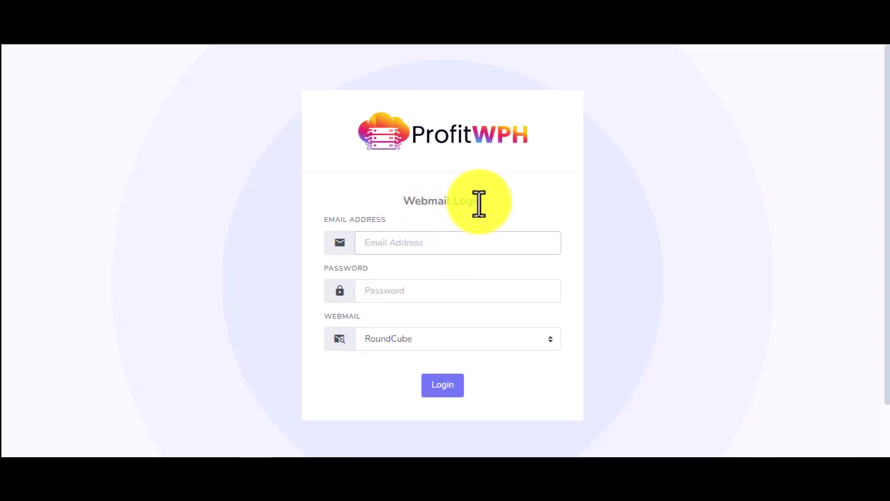
pyautogui.moveTo(403, 202); pyautogui.dragTo(480, 201)
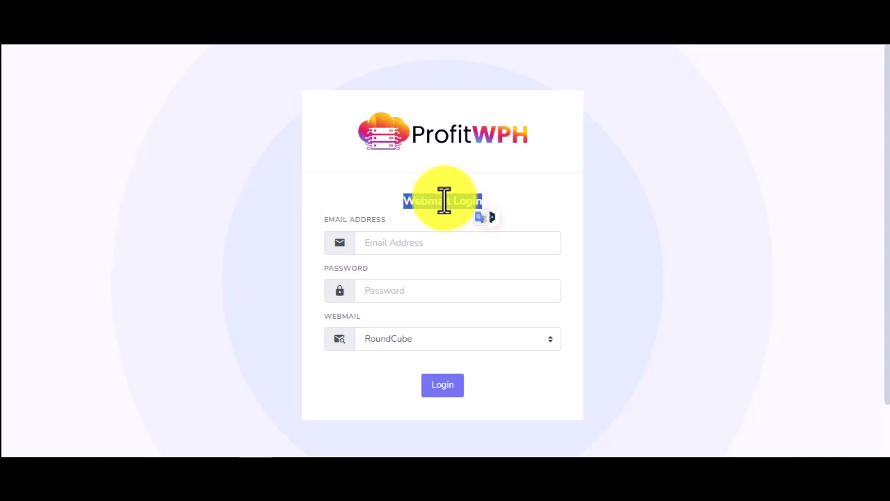
pyautogui.click(452, 200)
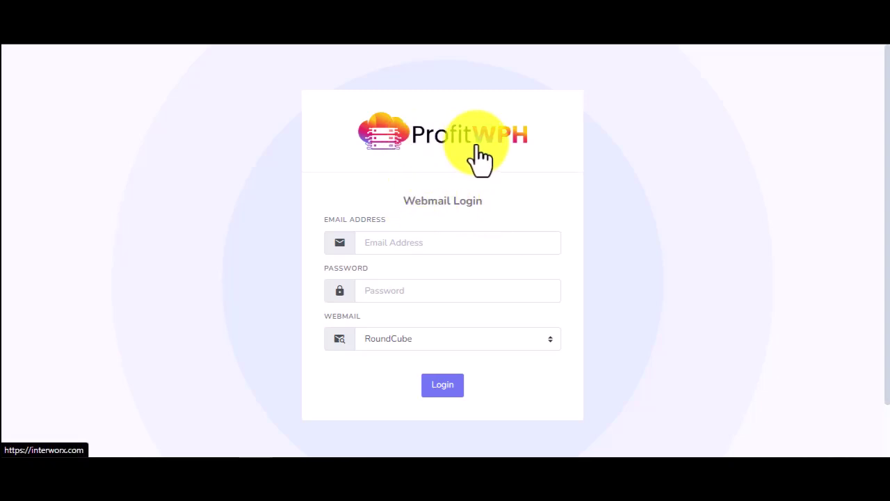
pyautogui.moveTo(403, 200); pyautogui.dragTo(482, 201)
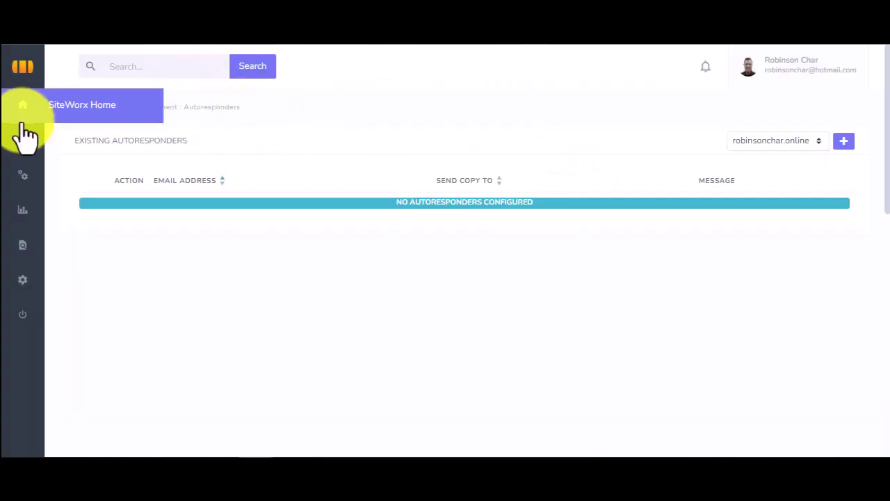
pyautogui.moveTo(31, 149)
pyautogui.moveTo(66, 177)
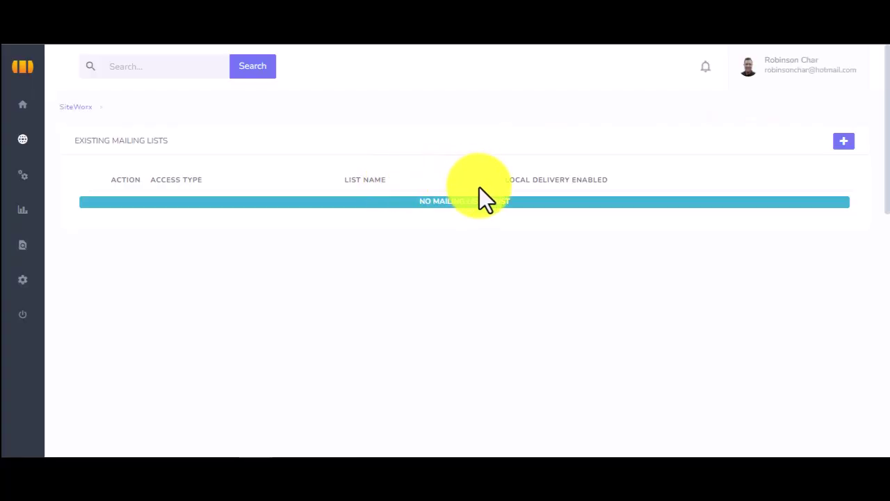
# Open the domain management page, examine the fields of the new domain form, and close it.
pyautogui.moveTo(23, 174)
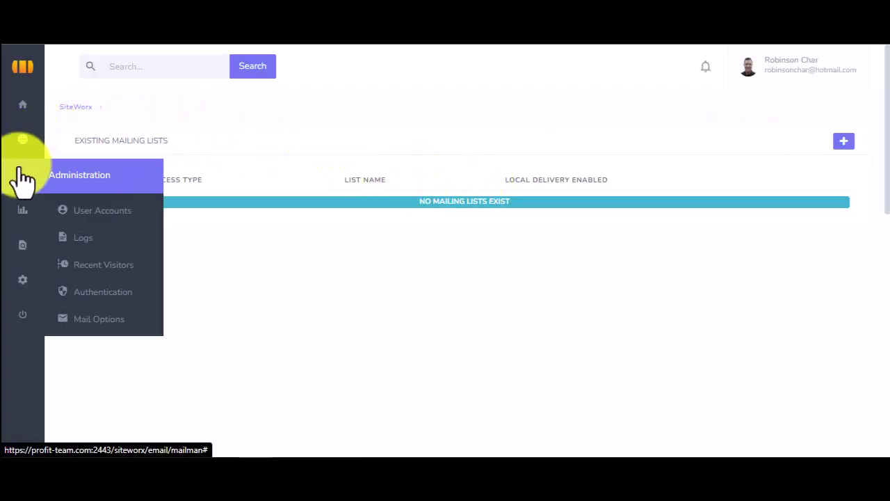
pyautogui.moveTo(79, 209)
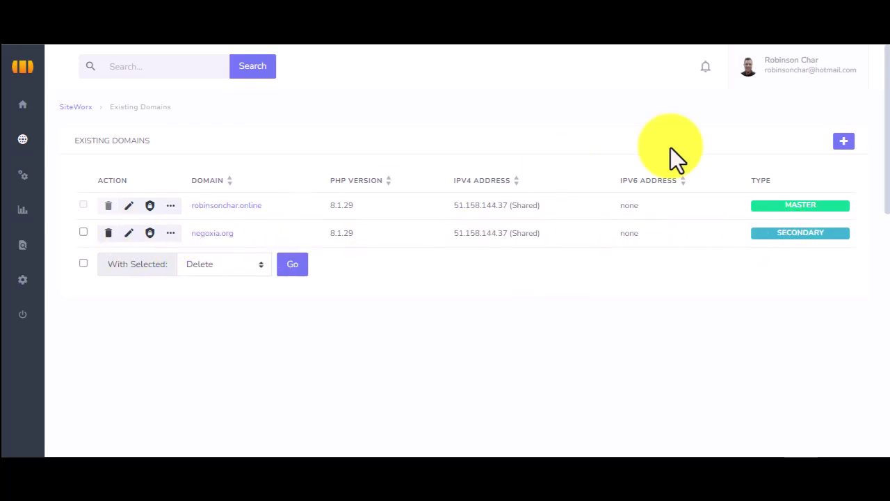
pyautogui.click(844, 143)
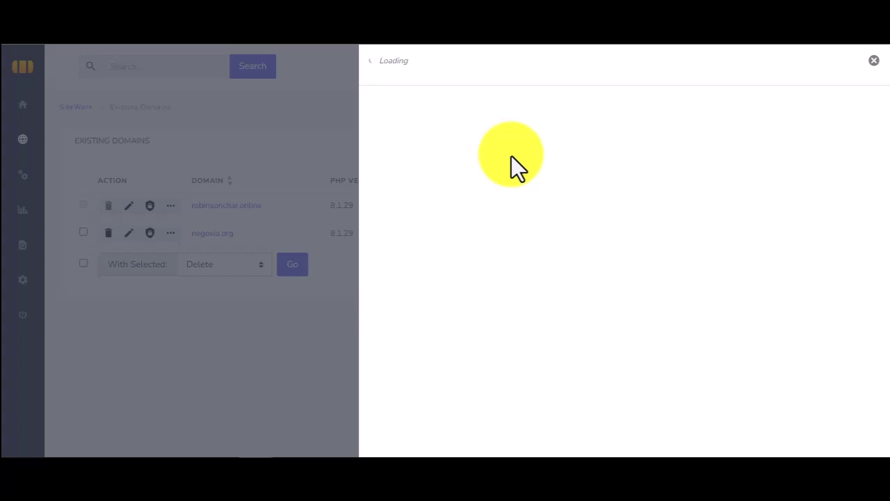
pyautogui.click(571, 137)
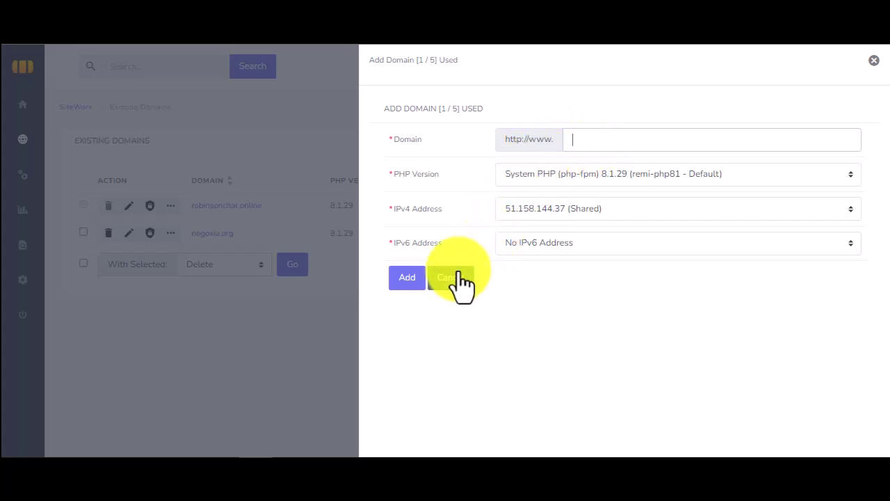
pyautogui.click(874, 62)
# Open the pointer domains page, examine the redirect and alias options for a new pointer, and close the form.
pyautogui.moveTo(30, 150)
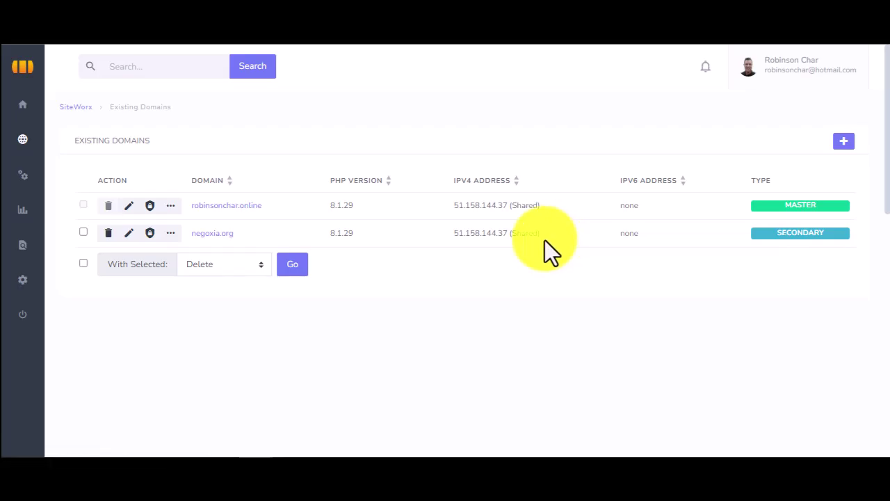
pyautogui.click(842, 142)
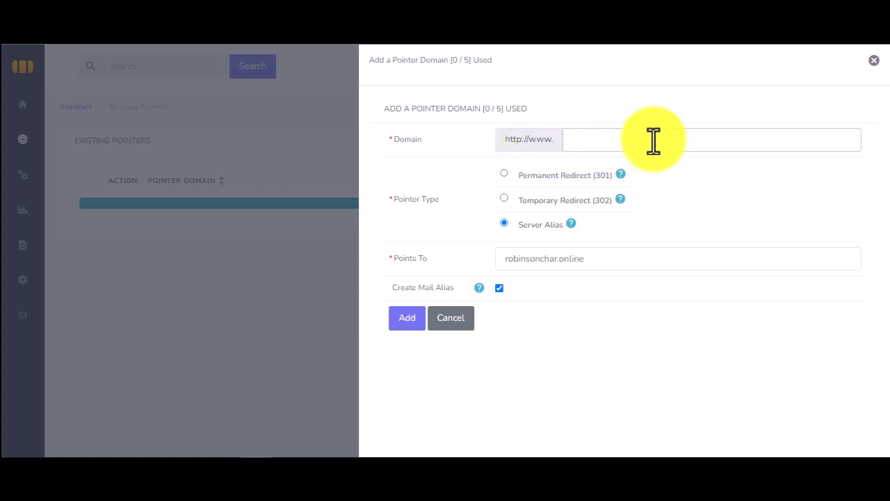
pyautogui.click(874, 61)
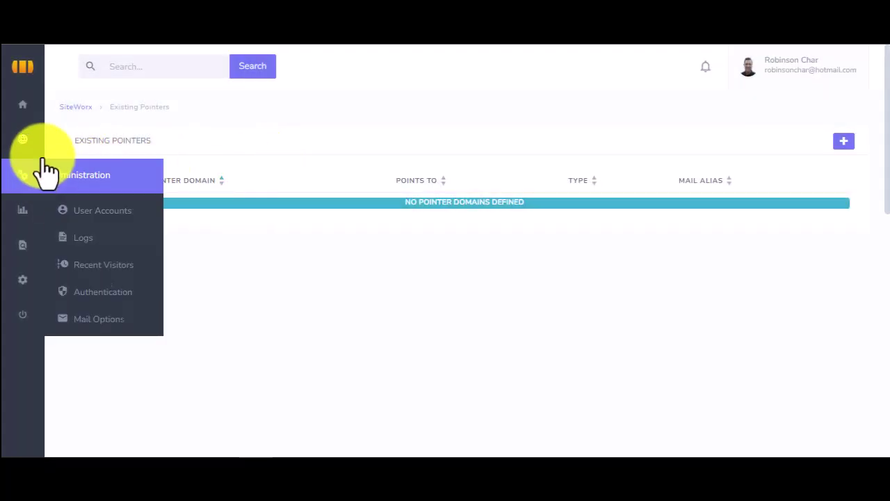
# View the existing subdomains, examine the form for adding a subdomain, and close it.
pyautogui.moveTo(76, 206)
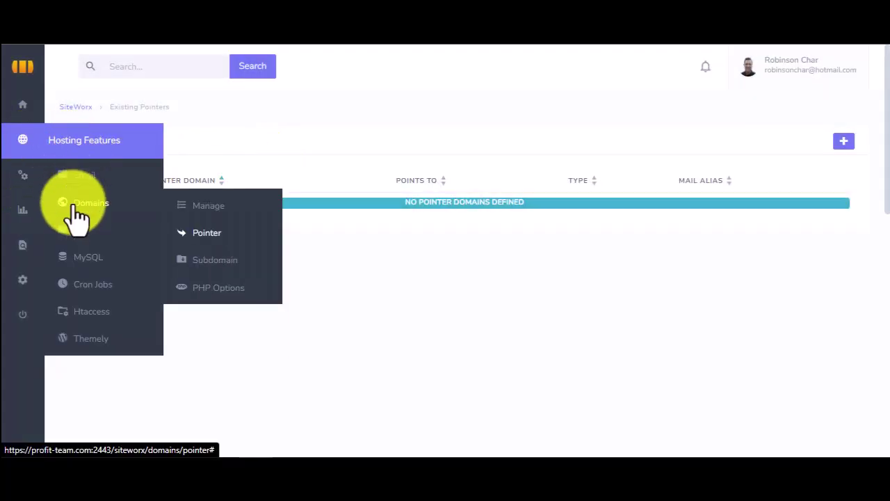
pyautogui.click(208, 263)
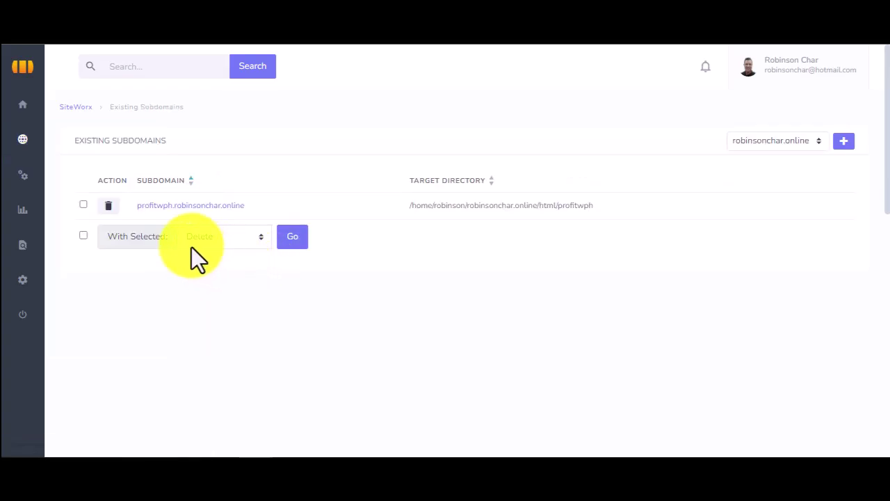
pyautogui.click(843, 142)
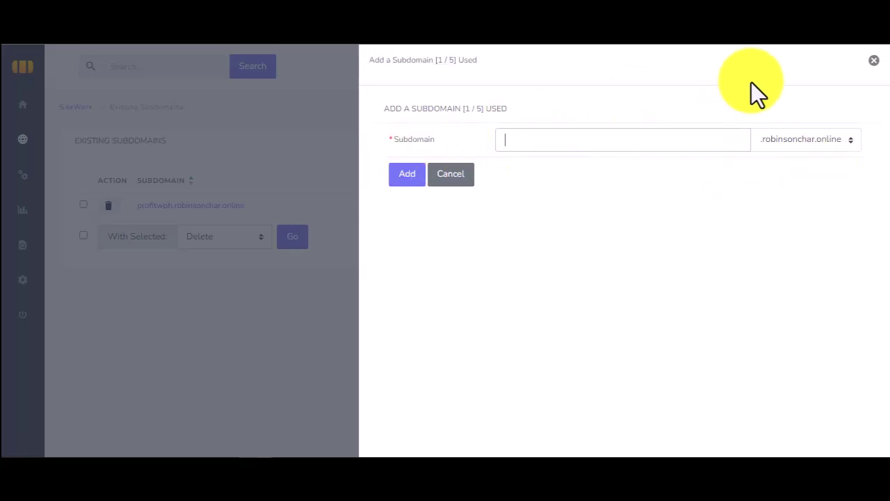
pyautogui.click(873, 61)
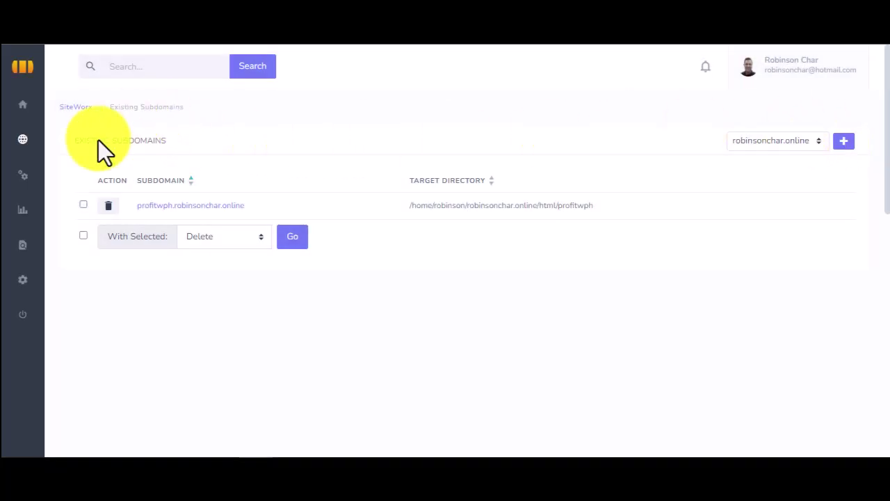
# Open the domains' PHP Options page and review the per-domain PHP versions and the default PHP version setting.
pyautogui.moveTo(30, 175)
pyautogui.moveTo(39, 155)
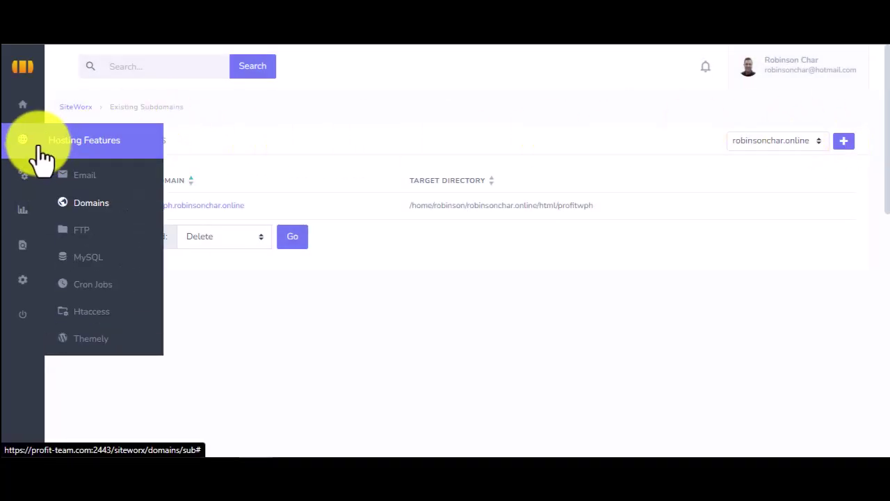
pyautogui.moveTo(99, 217)
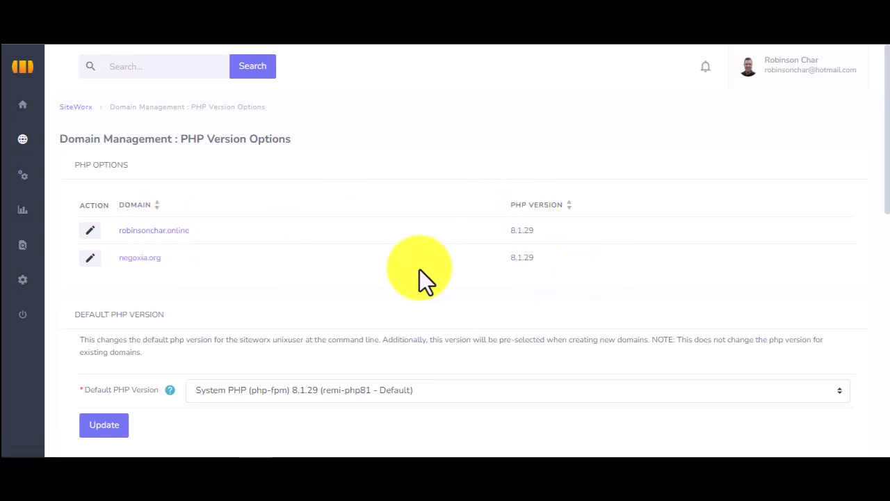
pyautogui.scroll(-2, 433, 306)
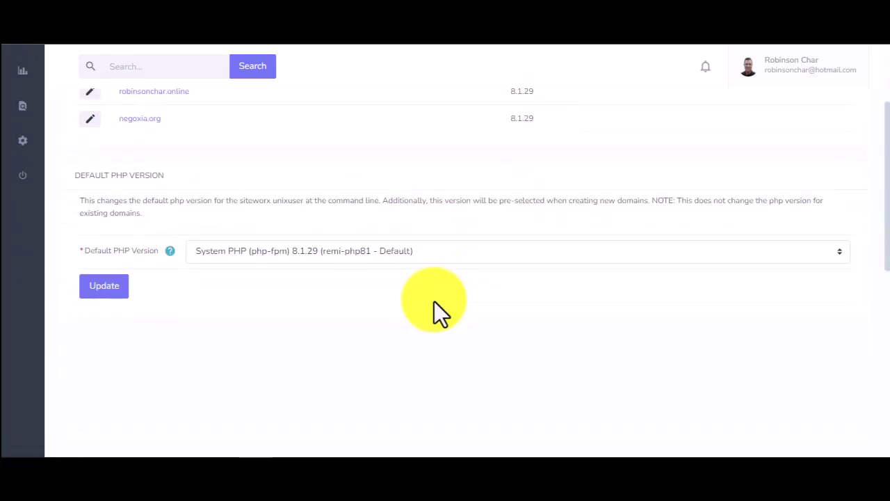
pyautogui.click(104, 288)
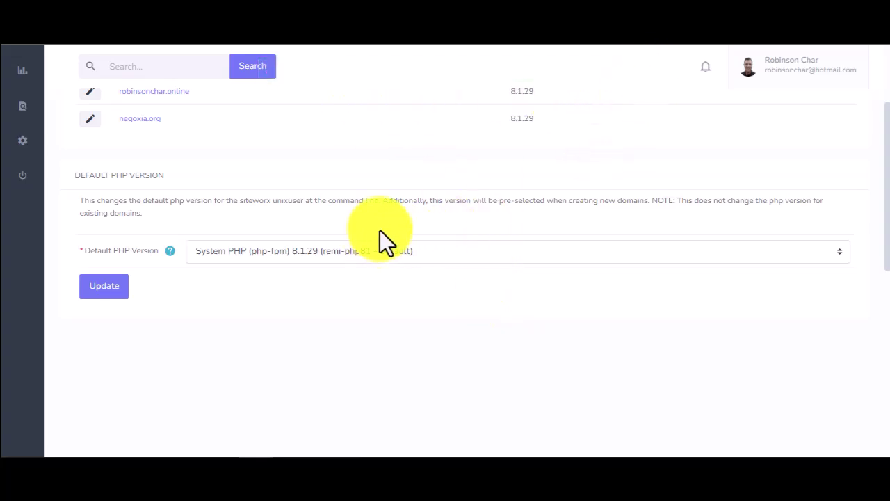
pyautogui.scroll(3, 376, 243)
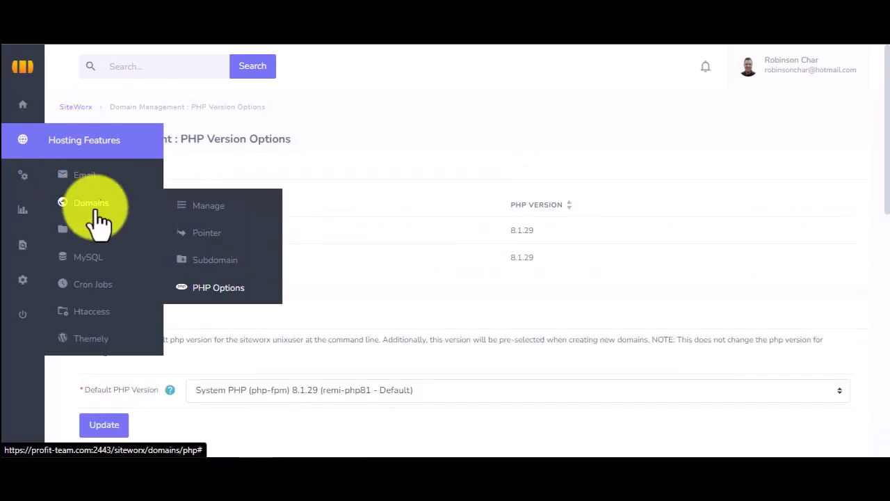
# Open the FTP Accounts page and highlight the existing account's username.
pyautogui.moveTo(85, 236)
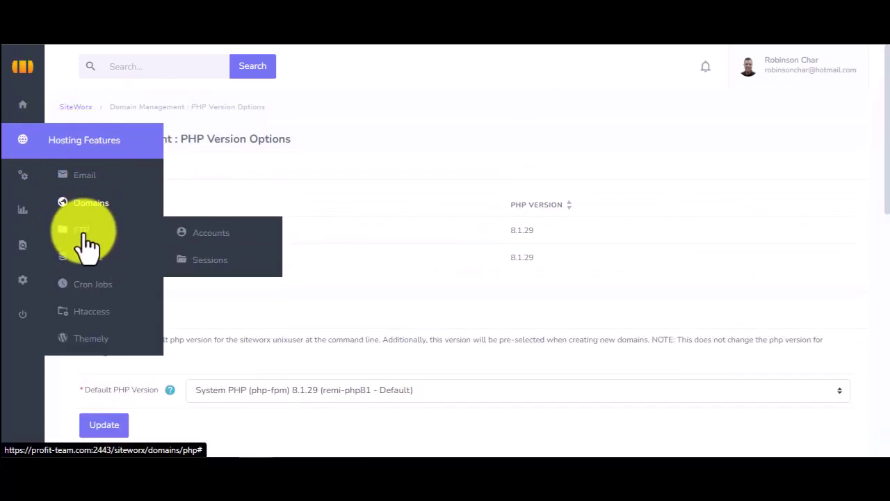
pyautogui.click(204, 235)
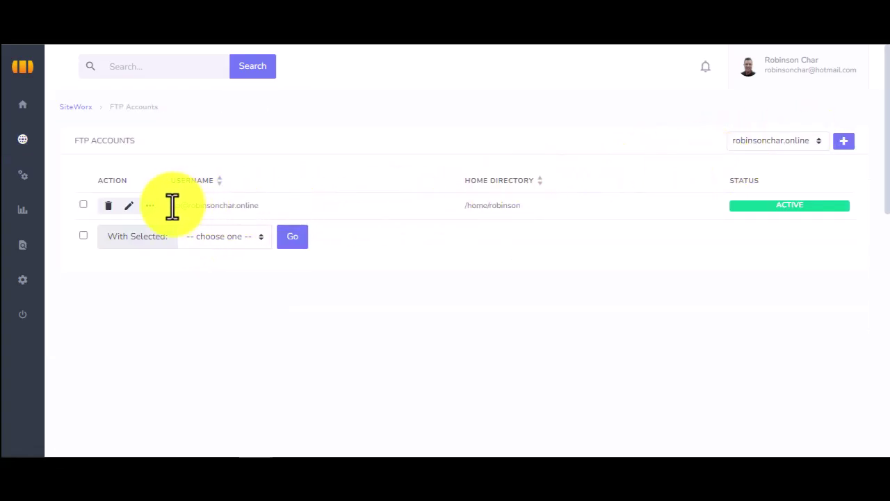
pyautogui.moveTo(260, 205); pyautogui.dragTo(171, 206)
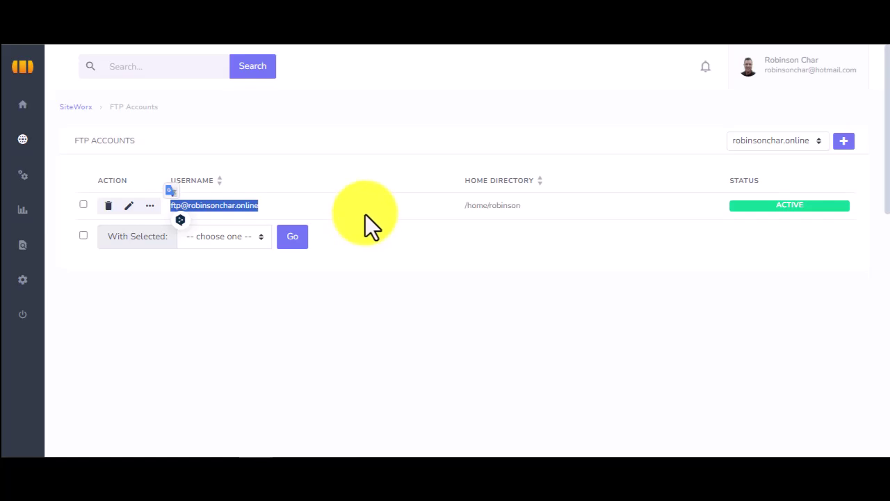
# Examine the form for adding an FTP account, including its username and domain choices, and cancel it.
pyautogui.click(843, 142)
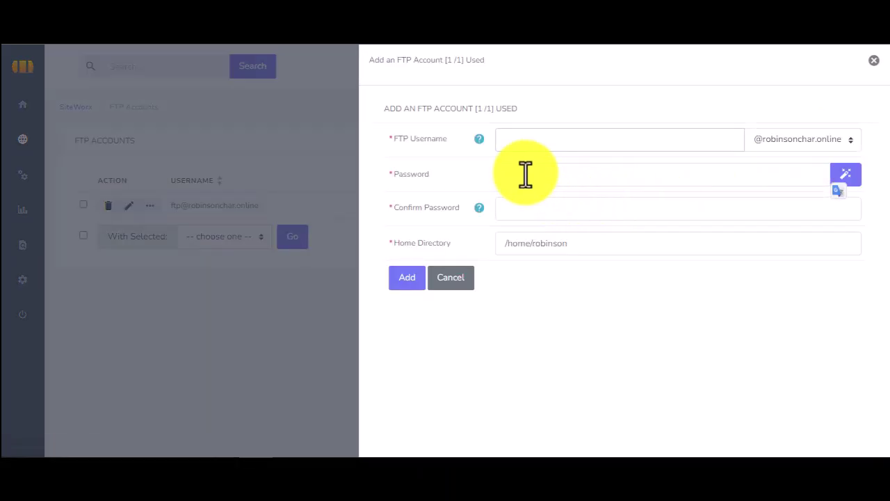
pyautogui.click(506, 139)
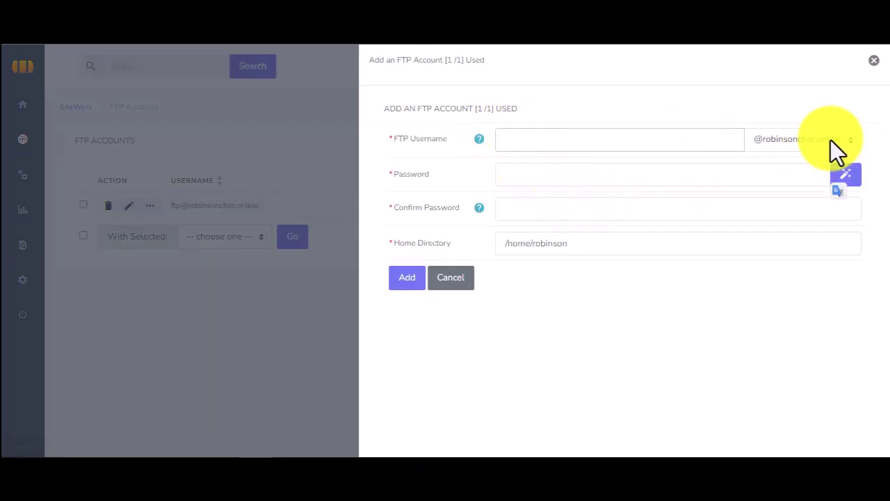
pyautogui.click(830, 139)
pyautogui.click(802, 157)
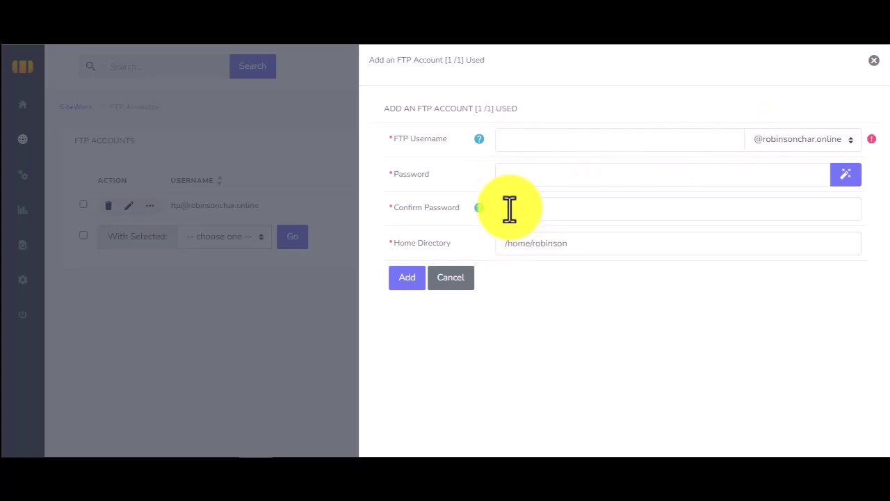
pyautogui.click(440, 279)
# View the page of current FTP sessions.
pyautogui.moveTo(25, 139)
pyautogui.moveTo(82, 233)
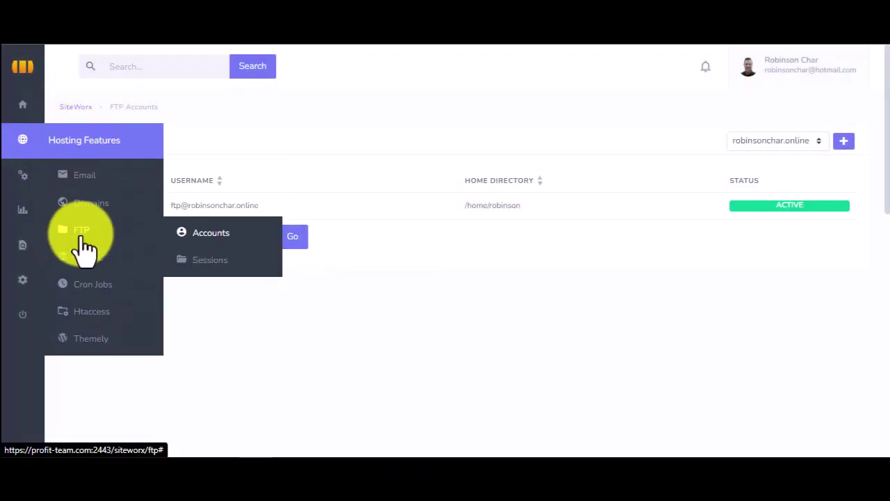
pyautogui.click(204, 262)
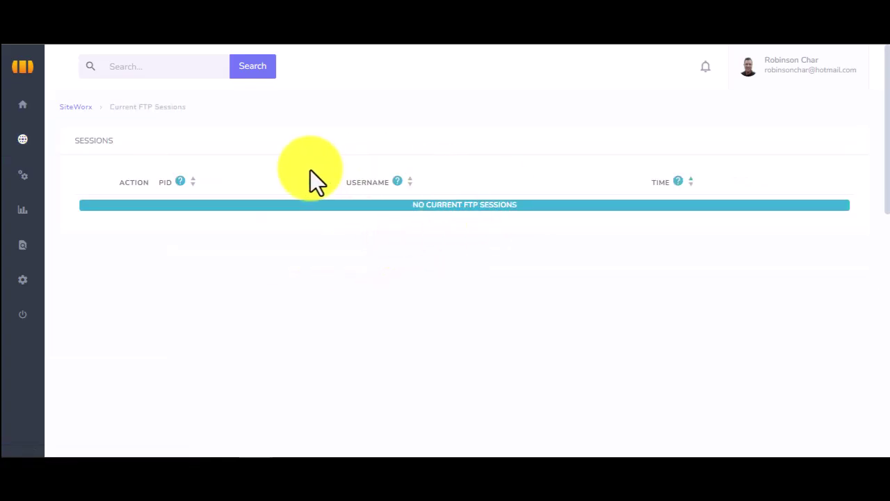
# Open the Cron Jobs page and review the cron options and cron editor.
pyautogui.moveTo(17, 149)
pyautogui.moveTo(61, 216)
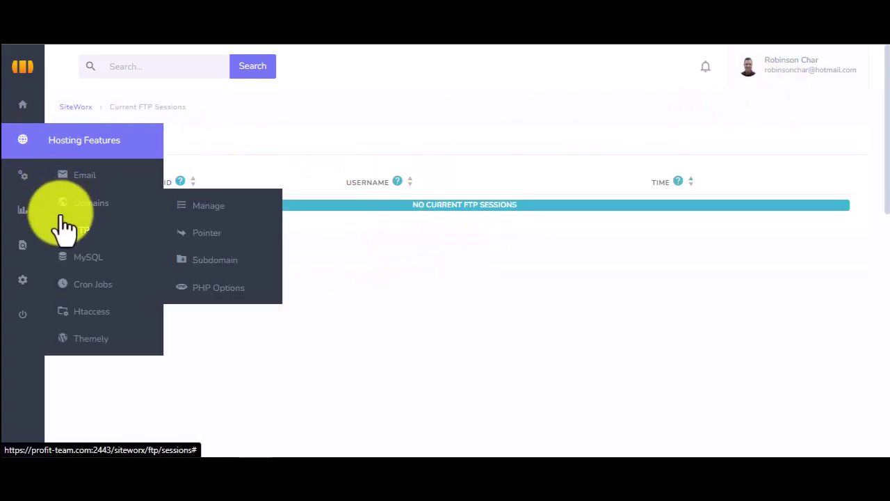
pyautogui.moveTo(70, 260)
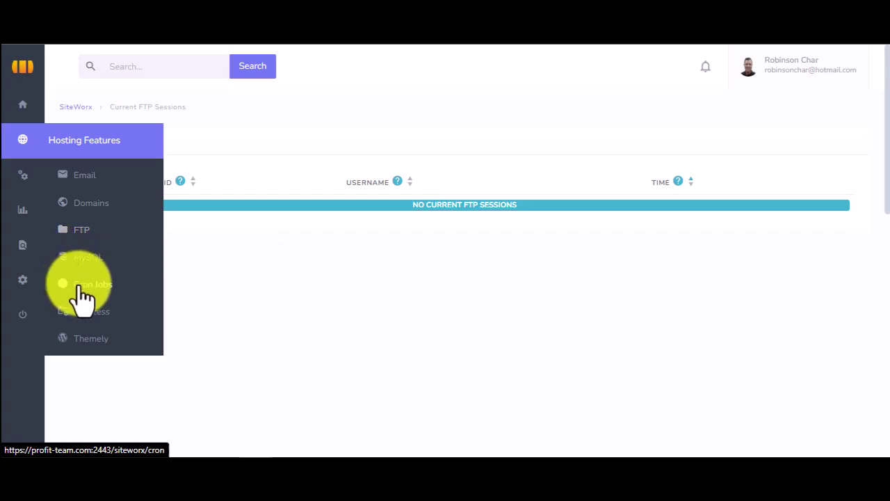
pyautogui.click(93, 285)
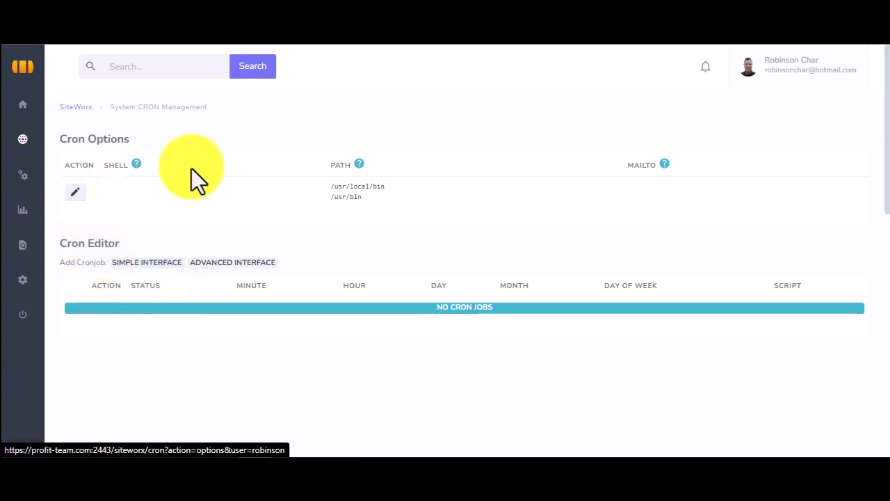
# Open the Themely WordPress Installer and browse its installation form and theme gallery.
pyautogui.moveTo(21, 168)
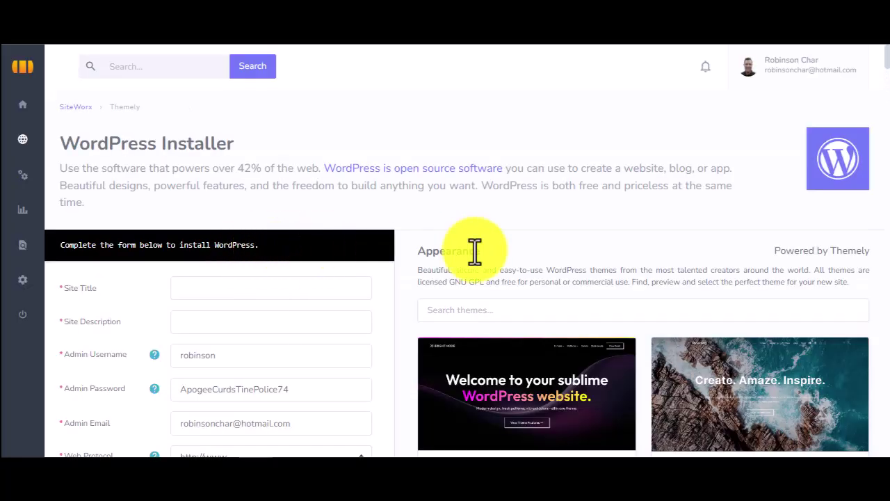
pyautogui.scroll(-2, 431, 268)
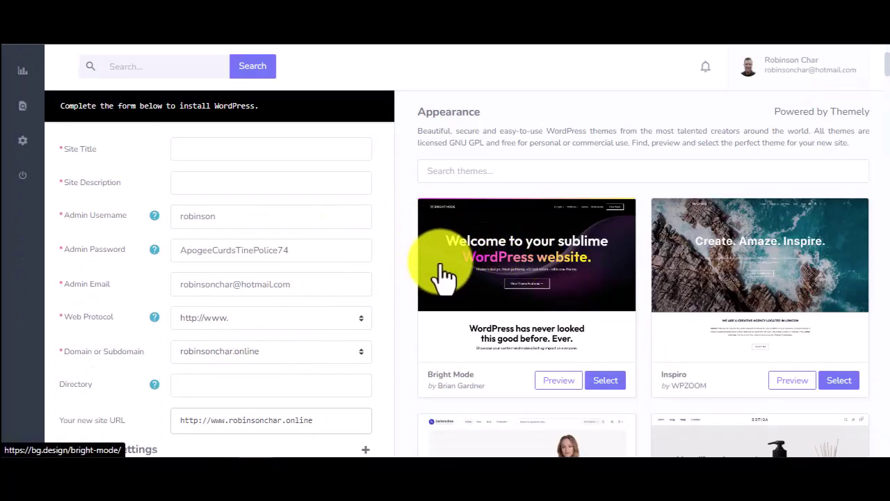
pyautogui.scroll(2, 413, 261)
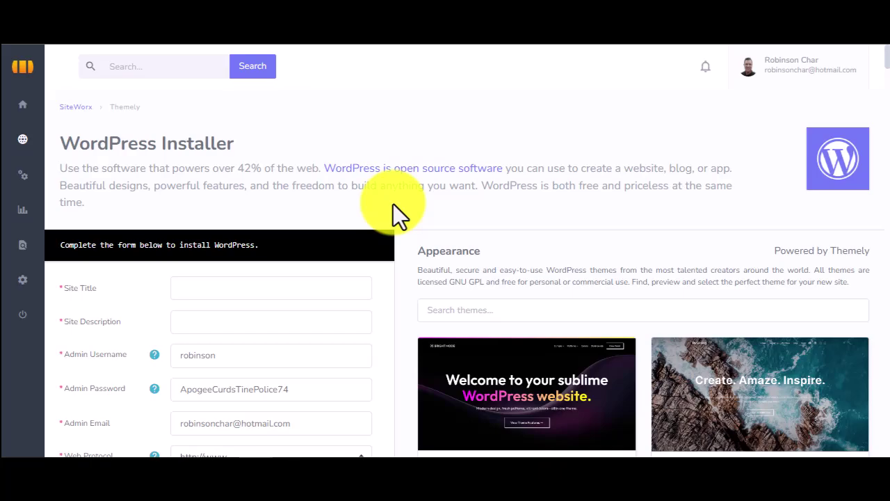
pyautogui.scroll(-2, 638, 313)
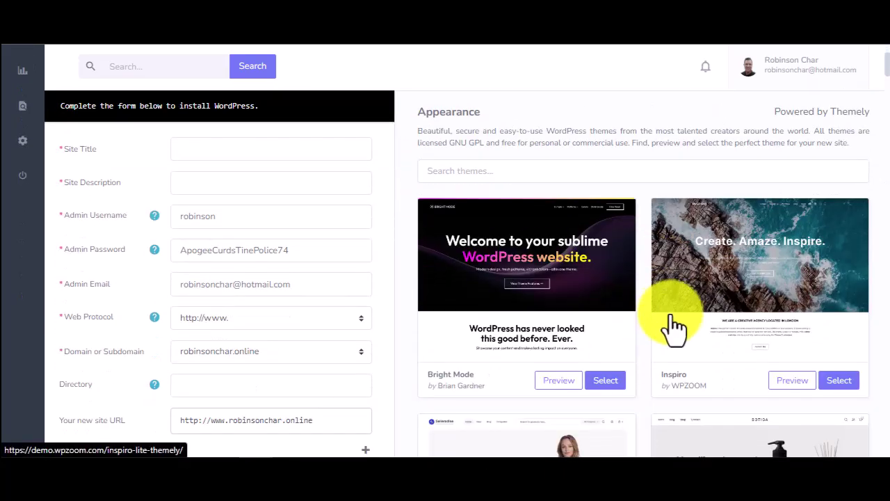
pyautogui.scroll(-2, 735, 298)
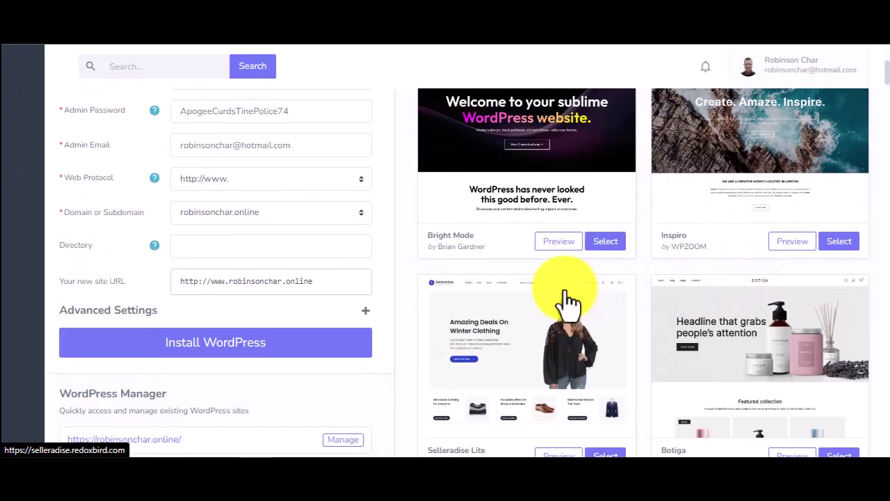
pyautogui.scroll(-2, 784, 271)
pyautogui.scroll(-4, 775, 298)
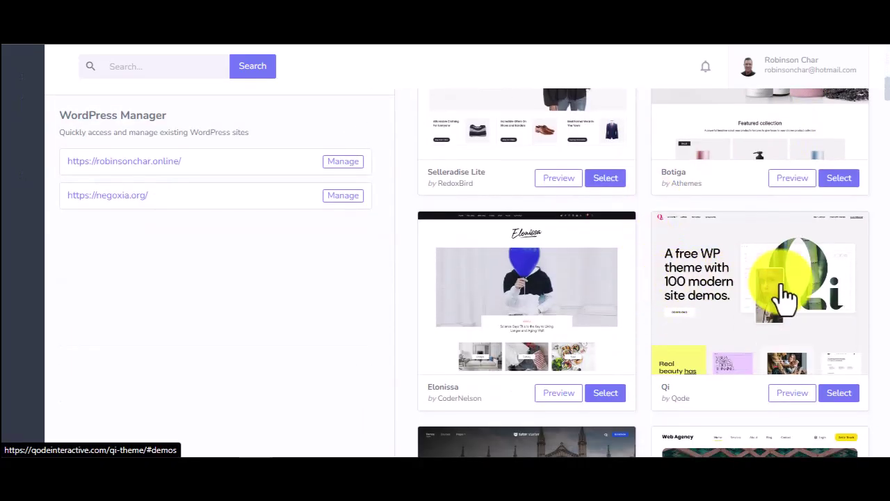
pyautogui.scroll(-3, 786, 296)
pyautogui.scroll(-2, 785, 295)
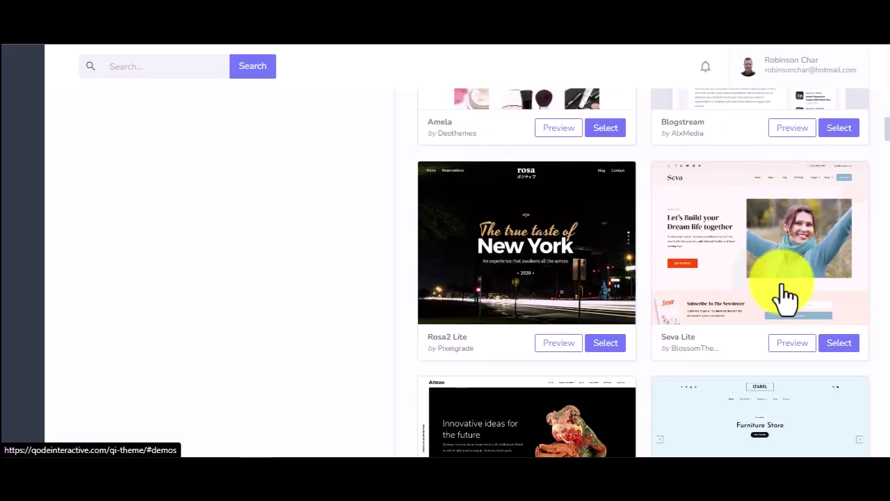
pyautogui.scroll(-4, 779, 318)
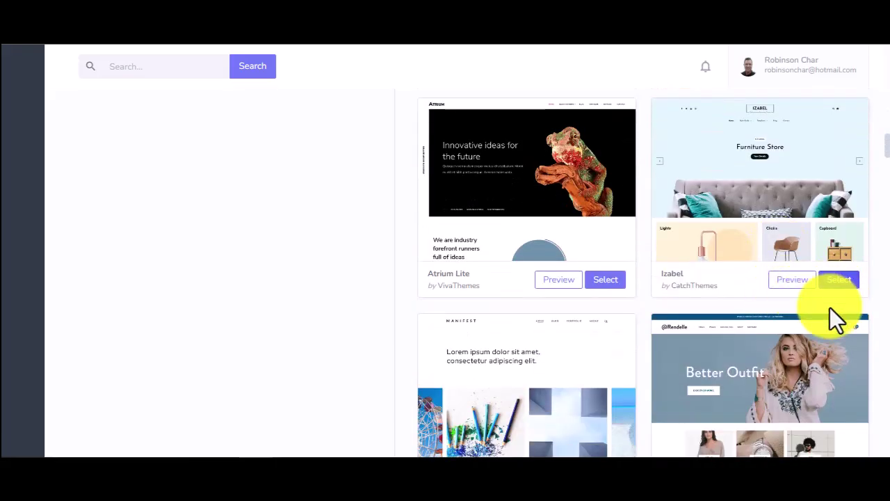
pyautogui.scroll(-2, 804, 334)
pyautogui.scroll(4, 806, 323)
pyautogui.scroll(3, 806, 334)
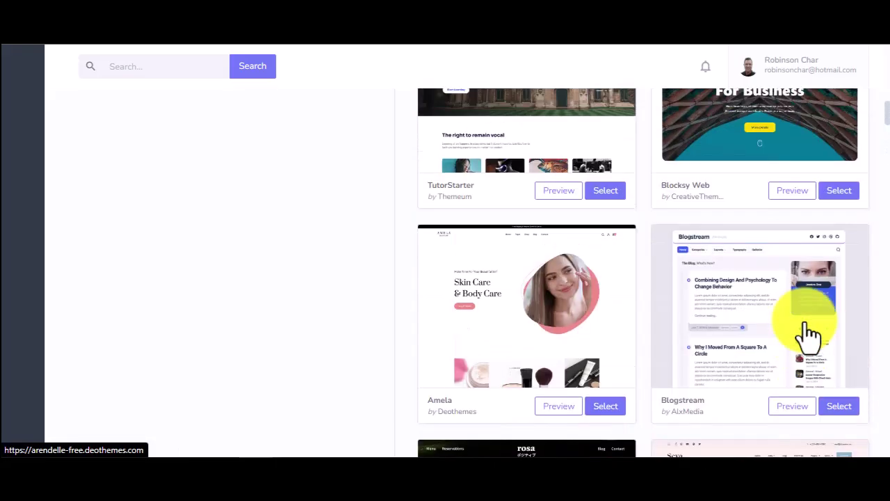
pyautogui.scroll(5, 804, 327)
pyautogui.scroll(3, 800, 317)
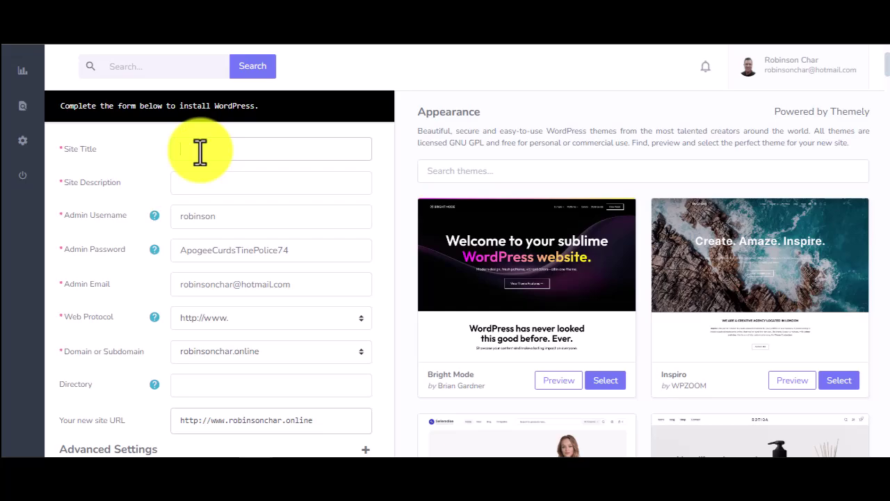
# Examine the installer's site title, site description, admin username, admin password and admin email fields.
pyautogui.click(183, 184)
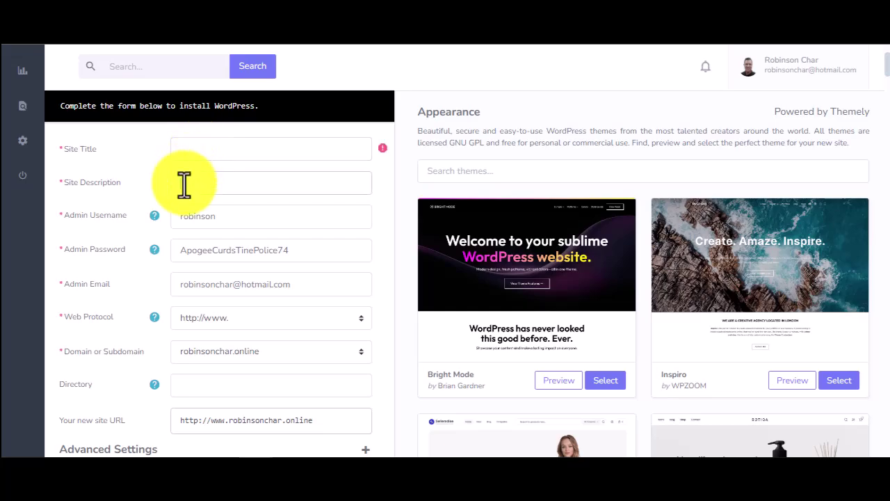
pyautogui.click(221, 217)
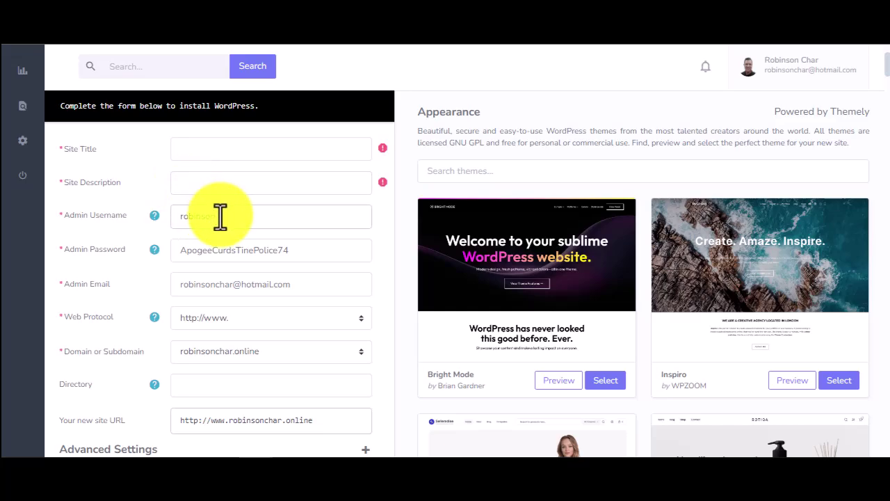
pyautogui.doubleClick(218, 214)
pyautogui.click(223, 205)
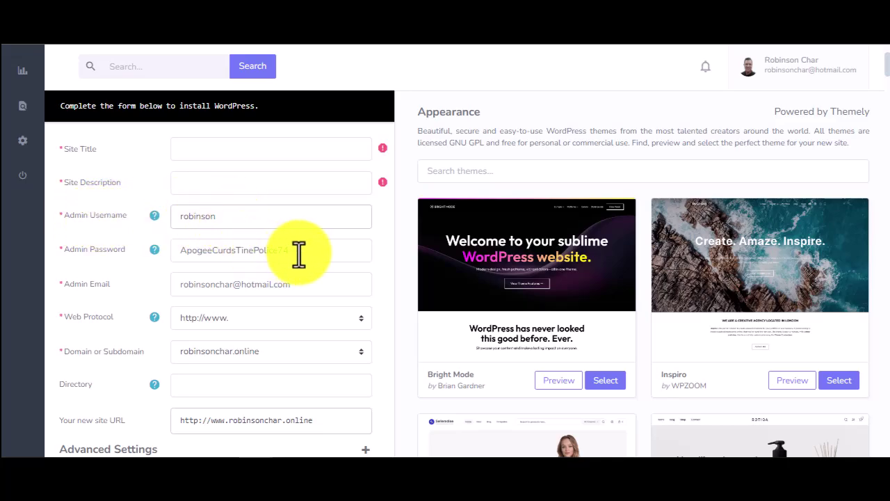
pyautogui.moveTo(297, 252); pyautogui.dragTo(167, 252)
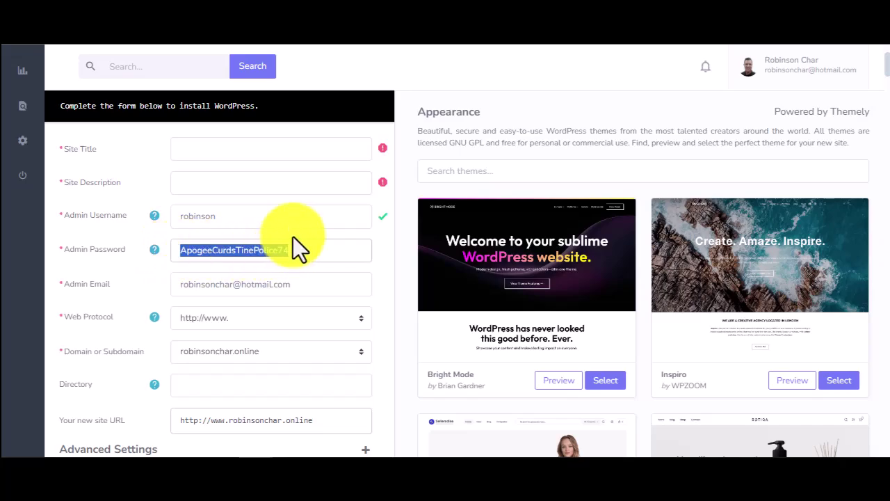
pyautogui.click(308, 284)
pyautogui.moveTo(308, 283); pyautogui.dragTo(175, 284)
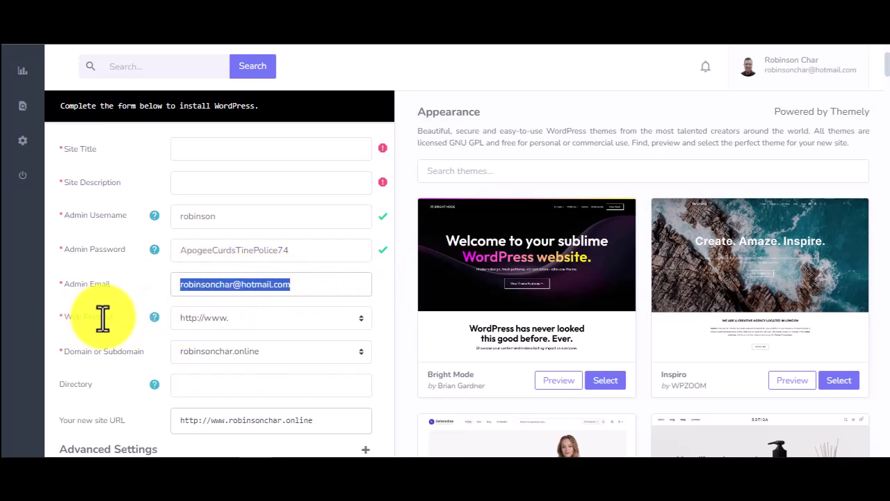
pyautogui.click(248, 317)
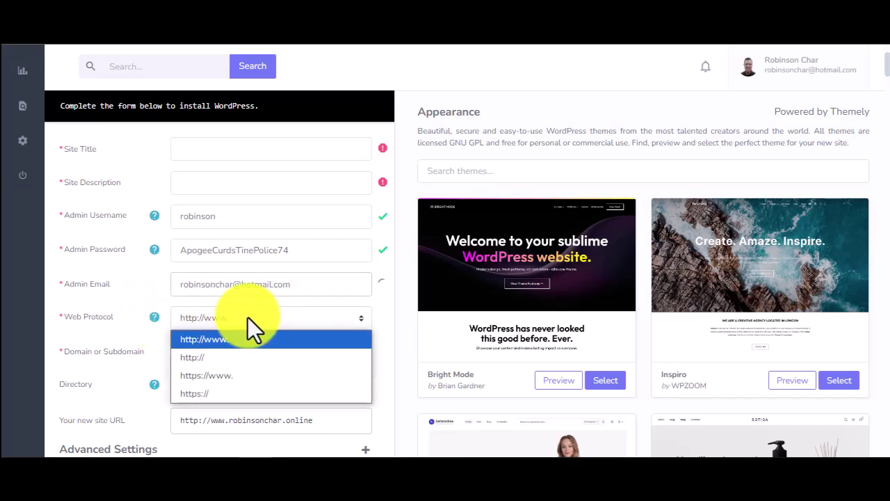
pyautogui.click(186, 396)
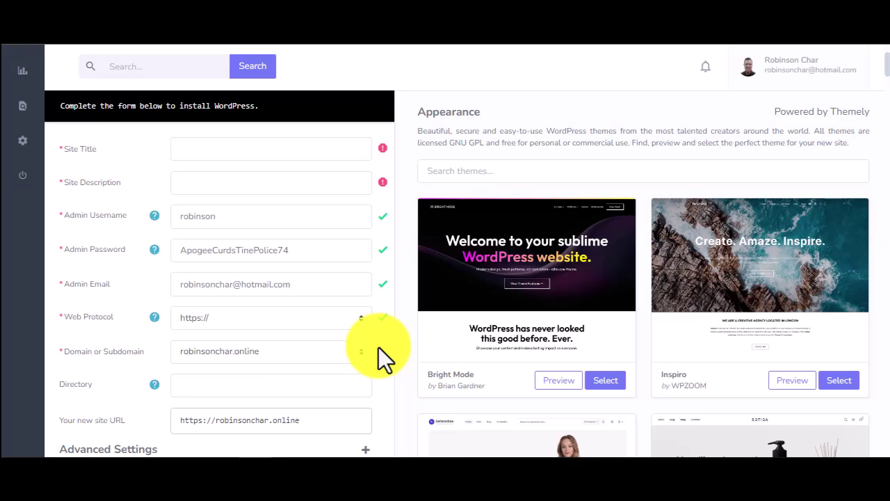
pyautogui.scroll(-2, 378, 347)
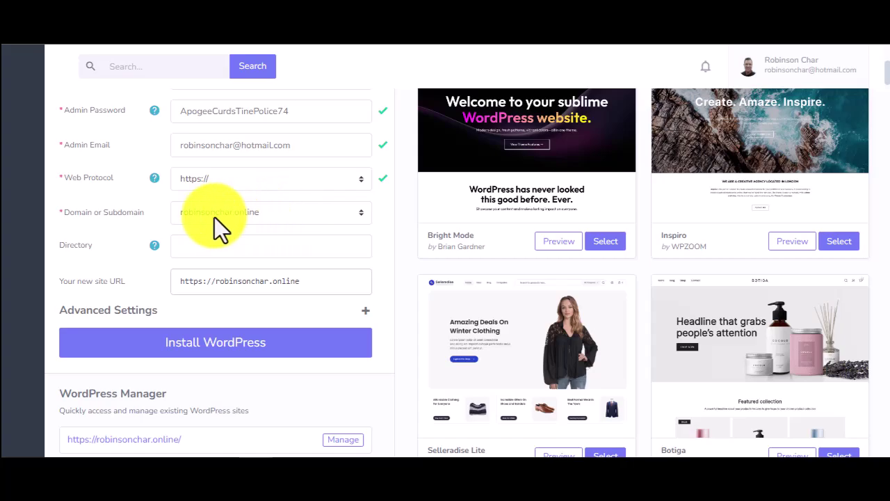
pyautogui.click(297, 216)
pyautogui.click(298, 216)
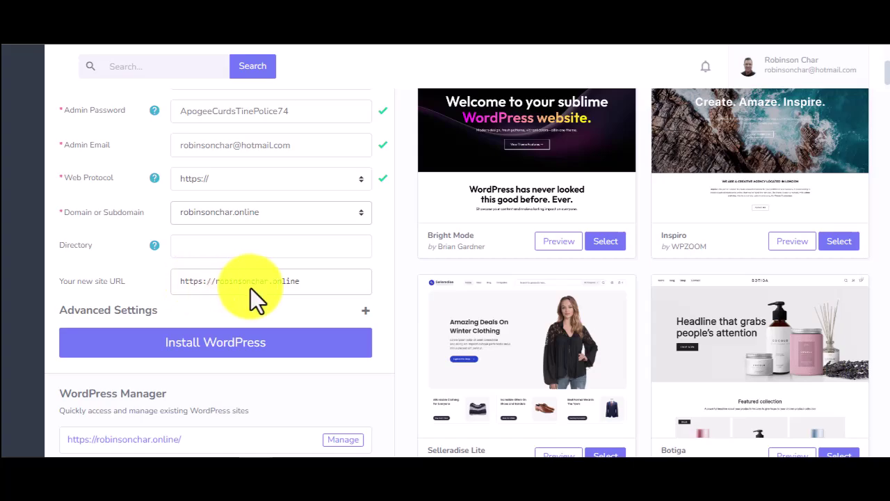
# Open the first existing site listed in the WordPress Manager and log out of its WordPress session.
pyautogui.scroll(-2, 386, 294)
pyautogui.scroll(-1, 386, 294)
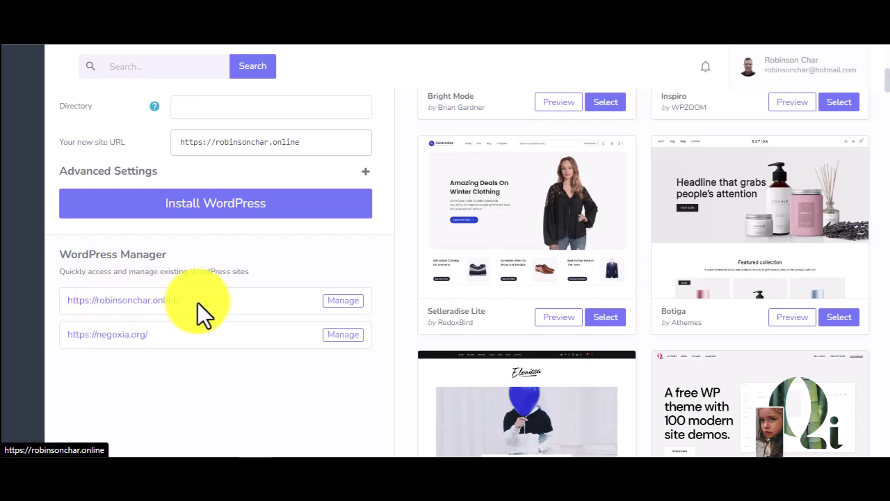
pyautogui.click(156, 306)
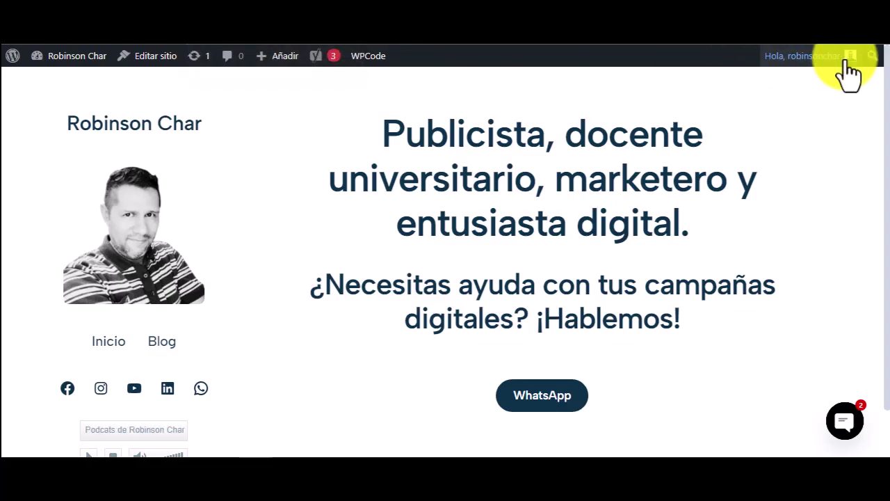
pyautogui.moveTo(847, 61)
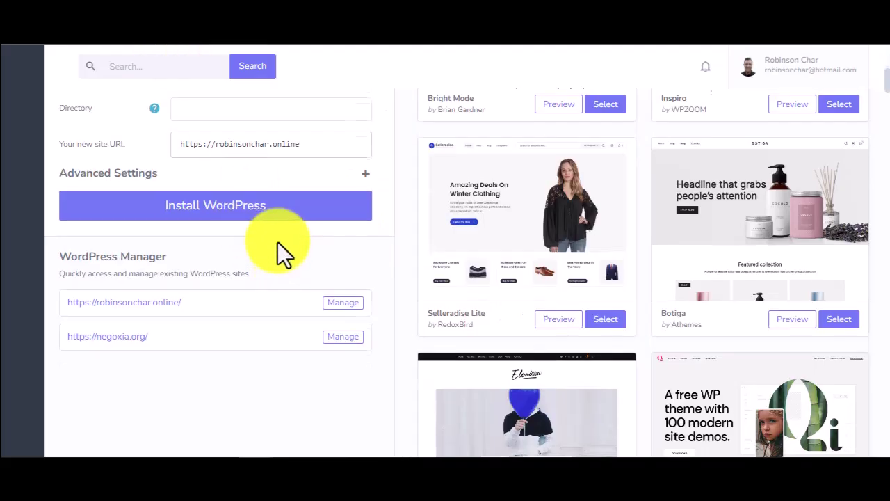
# Compare the WordPress login form with the installer's admin credential fields and review the WordPress Manager's site list.
pyautogui.scroll(5, 277, 242)
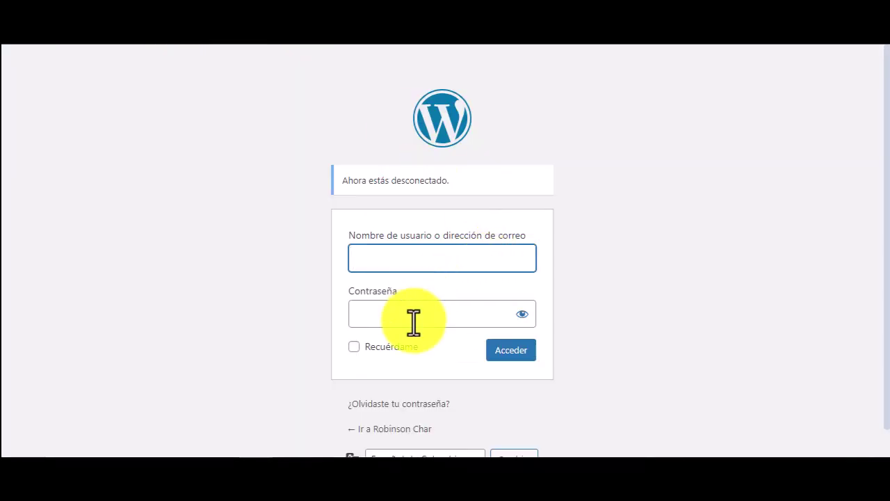
pyautogui.click(391, 312)
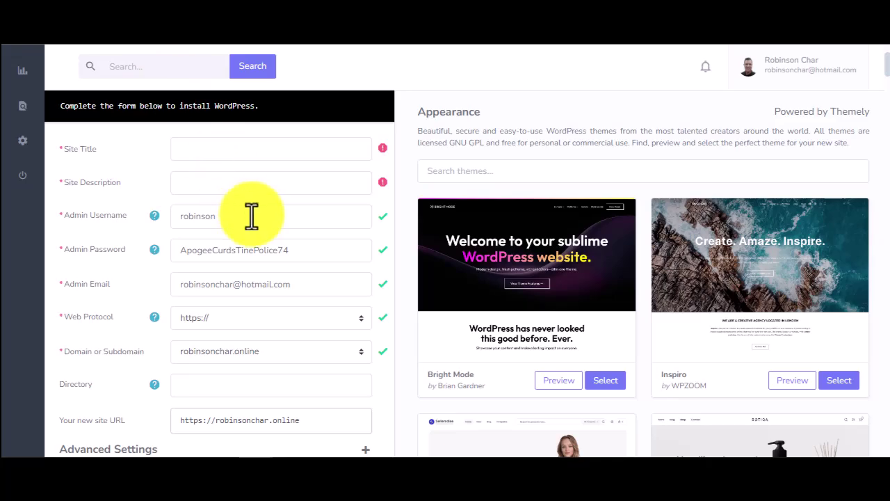
pyautogui.scroll(-2, 293, 277)
pyautogui.scroll(-2, 293, 276)
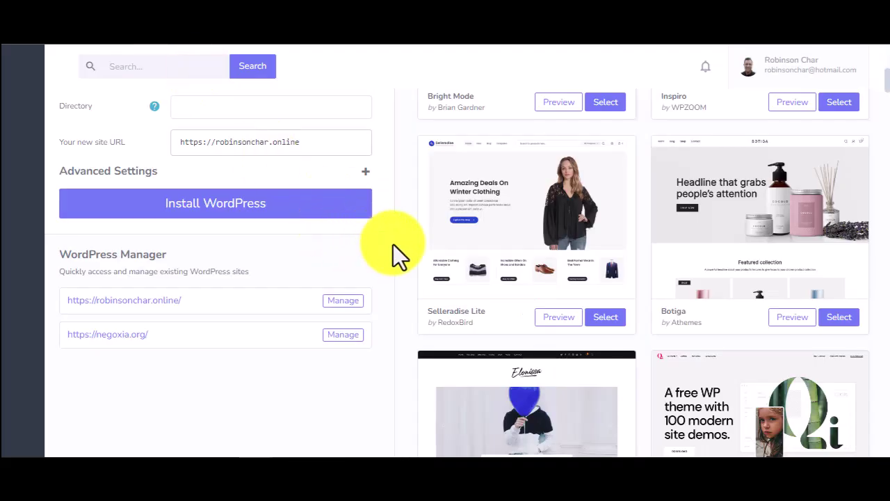
pyautogui.scroll(5, 393, 244)
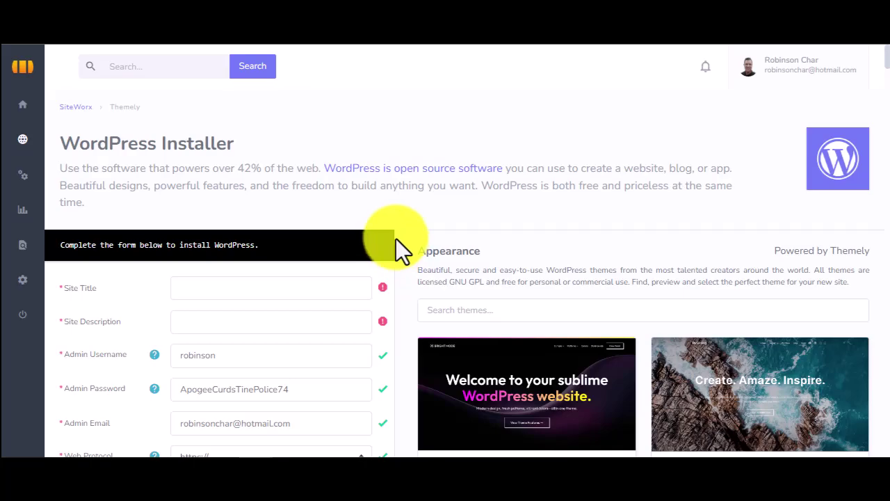
pyautogui.moveTo(23, 142)
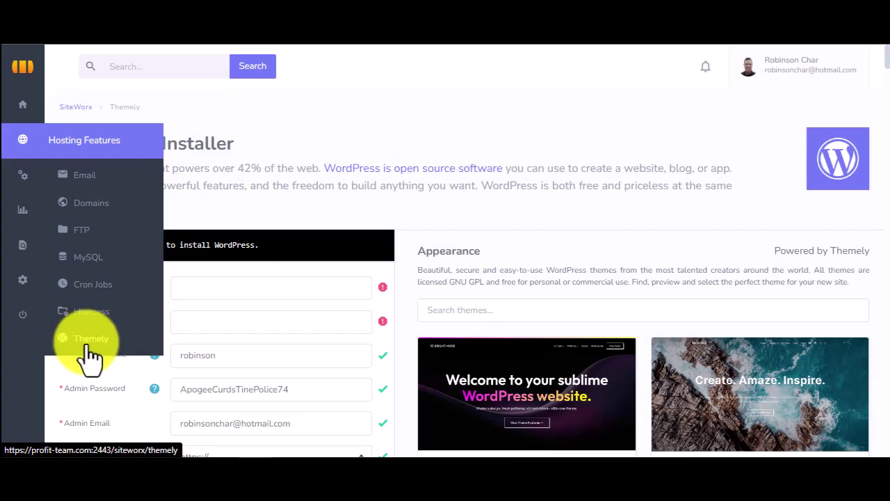
# Review the WordPress installer form from the site title and description fields down to the install option and WordPress Manager.
pyautogui.click(196, 292)
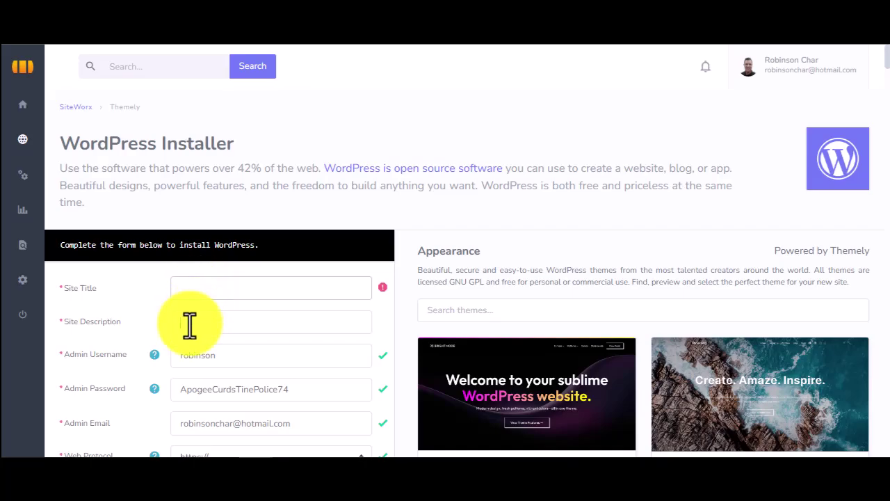
pyautogui.click(188, 323)
pyautogui.scroll(-2, 394, 333)
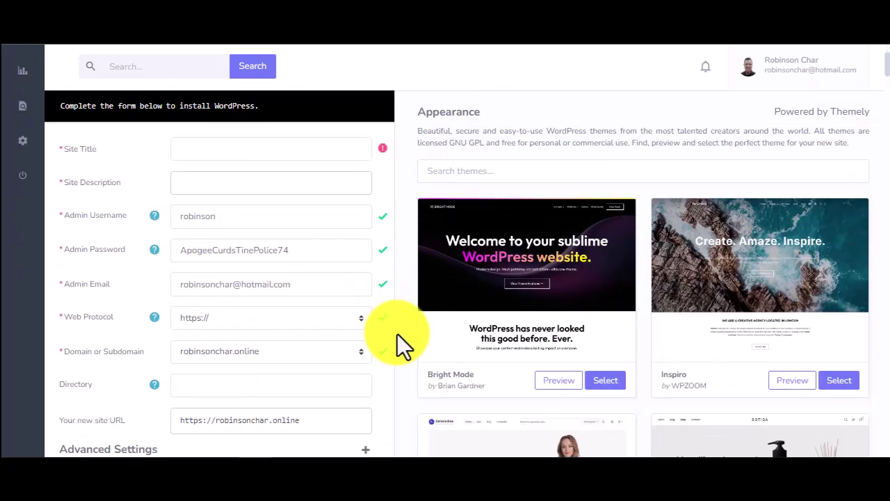
pyautogui.scroll(-2, 392, 334)
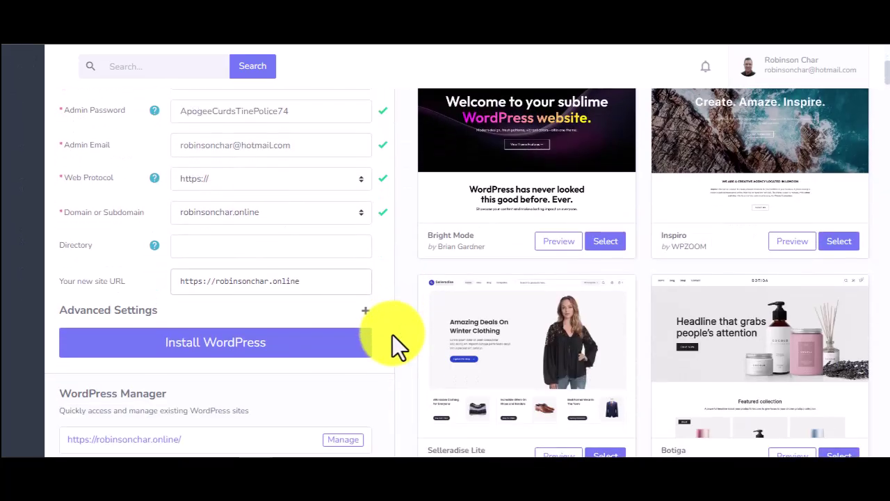
pyautogui.scroll(4, 392, 335)
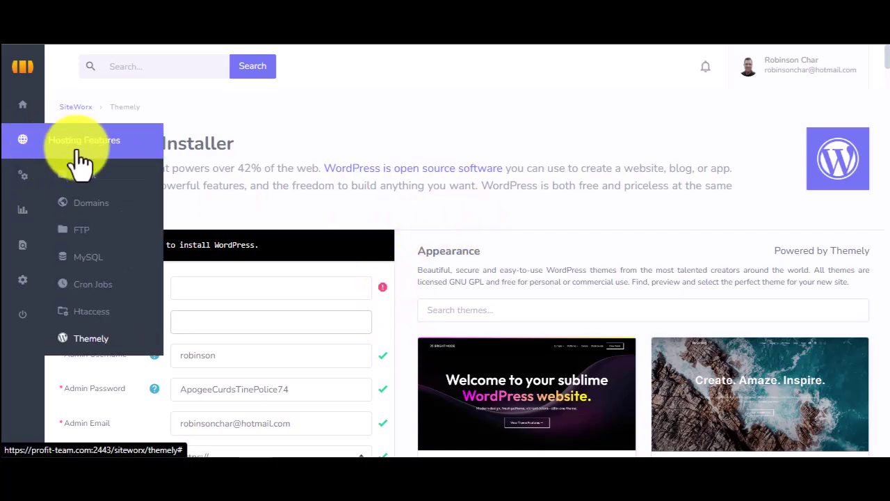
# Open the SiteWorx user accounts page and look over the other administration features, from logs to mail options.
pyautogui.moveTo(26, 177)
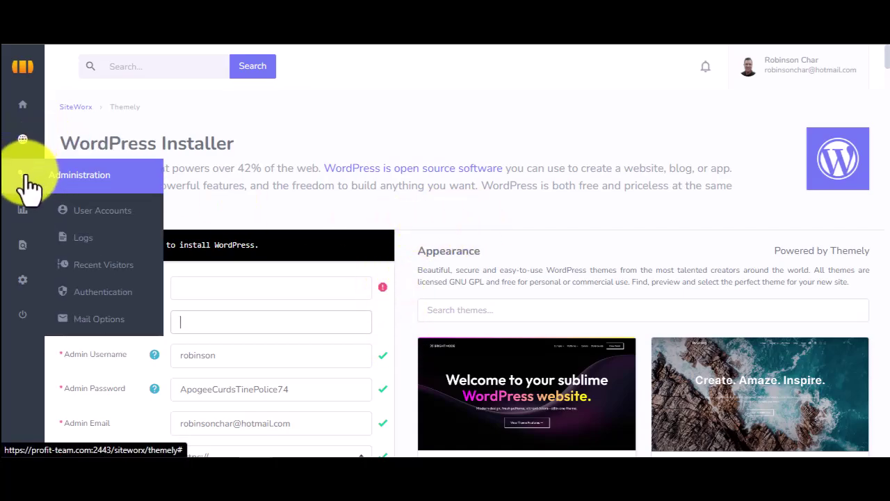
pyautogui.click(87, 214)
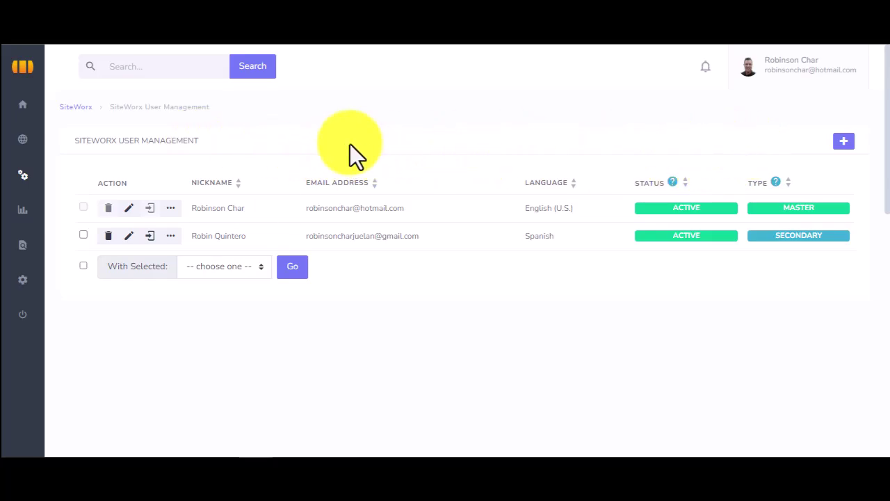
pyautogui.moveTo(18, 179)
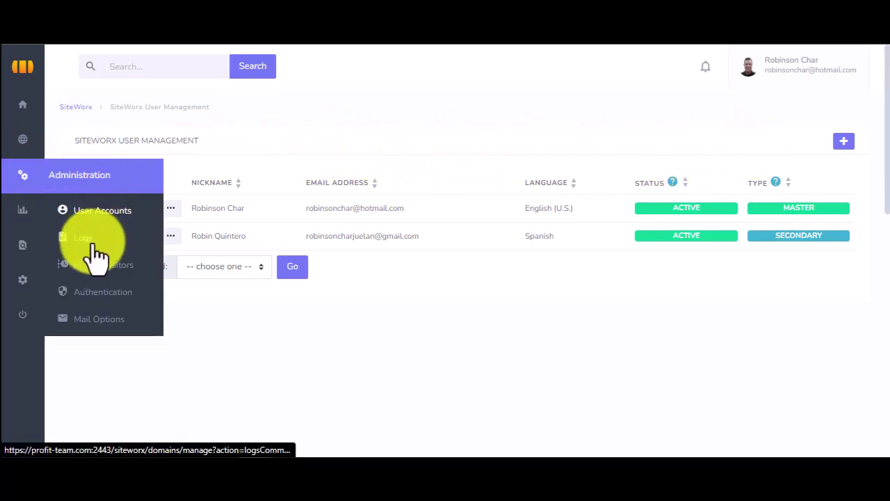
pyautogui.moveTo(100, 321)
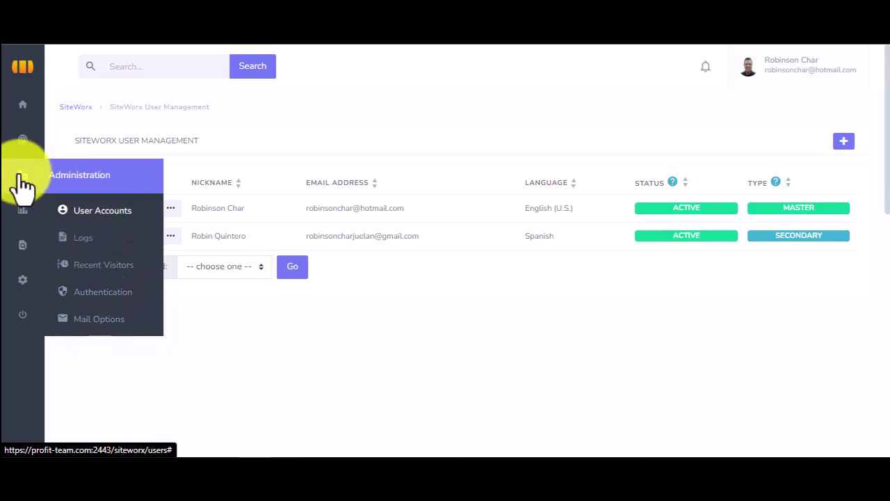
# Open the bandwidth history and view the per-domain details of the August 2024 and July 2024 periods, collapsing each again.
pyautogui.moveTo(21, 213)
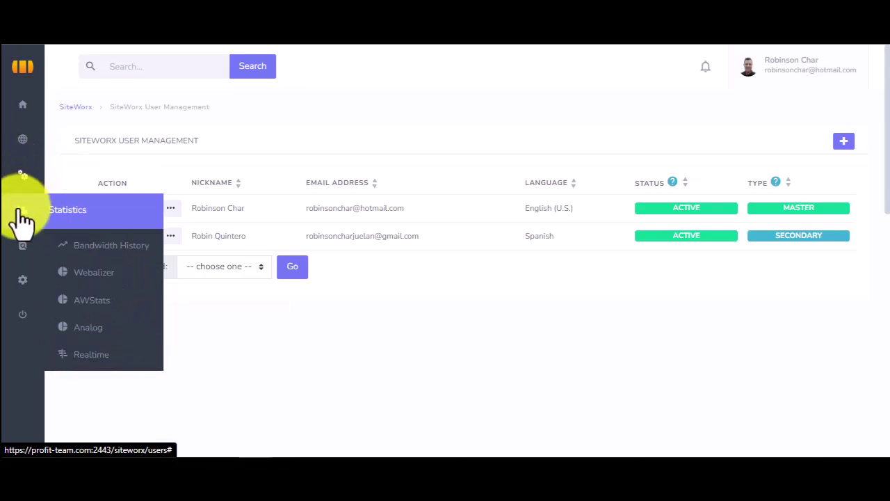
pyautogui.click(84, 247)
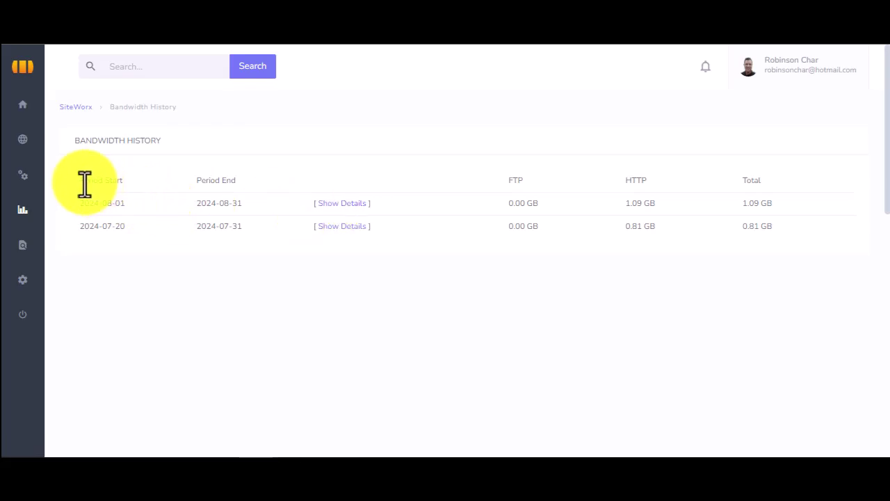
pyautogui.click(358, 205)
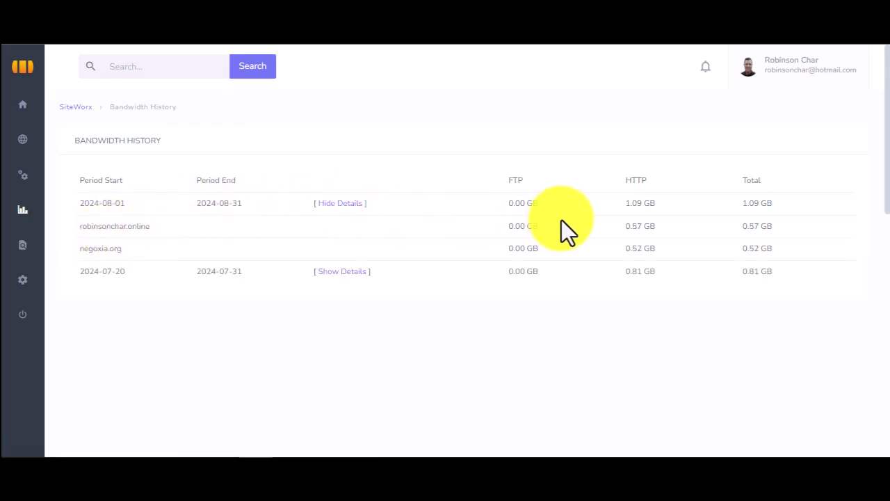
pyautogui.click(332, 206)
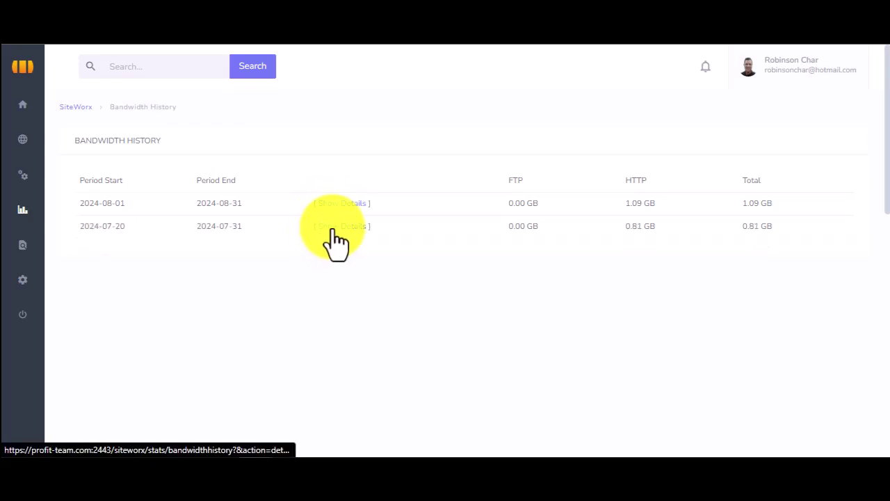
pyautogui.click(333, 230)
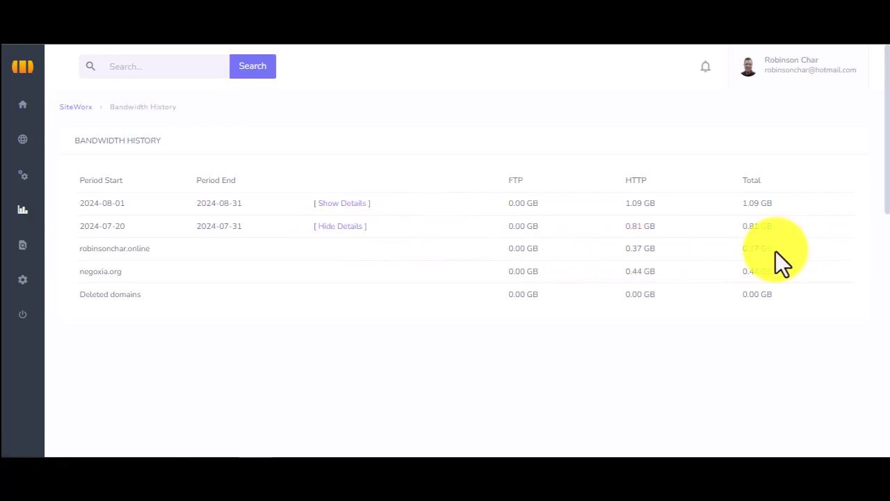
pyautogui.click(339, 228)
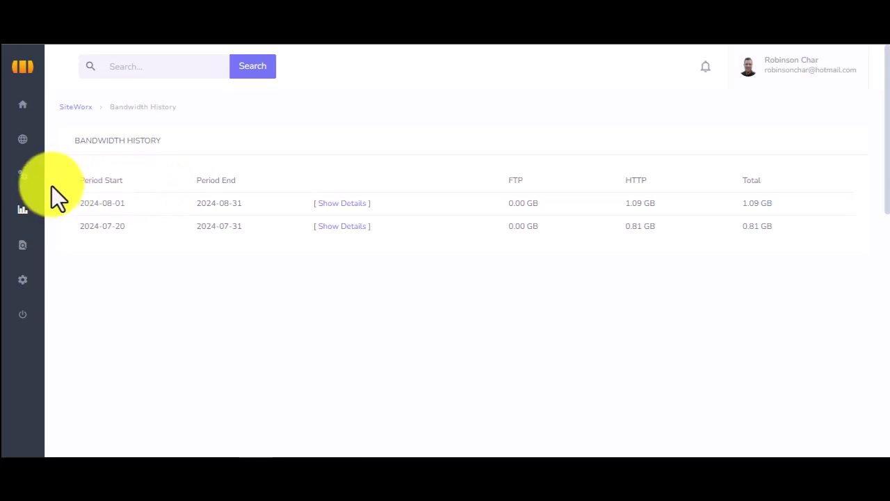
# Open the Webalizer statistics for the .online domain.
pyautogui.moveTo(23, 208)
pyautogui.click(82, 278)
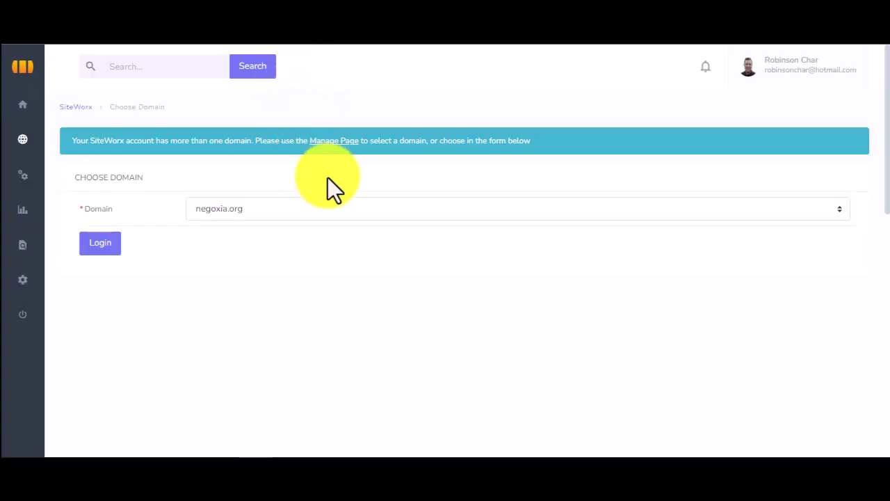
pyautogui.click(245, 206)
pyautogui.click(237, 249)
pyautogui.click(97, 244)
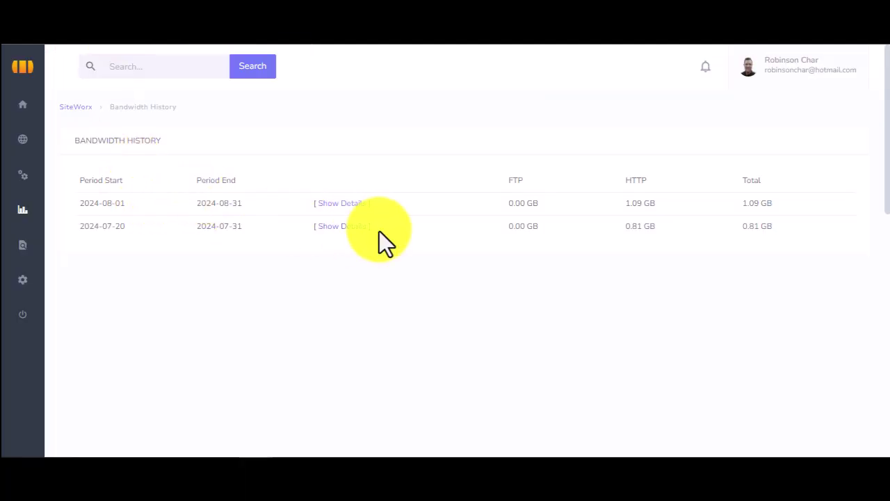
# Open the AWStats statistics for the .online domain.
pyautogui.moveTo(22, 224)
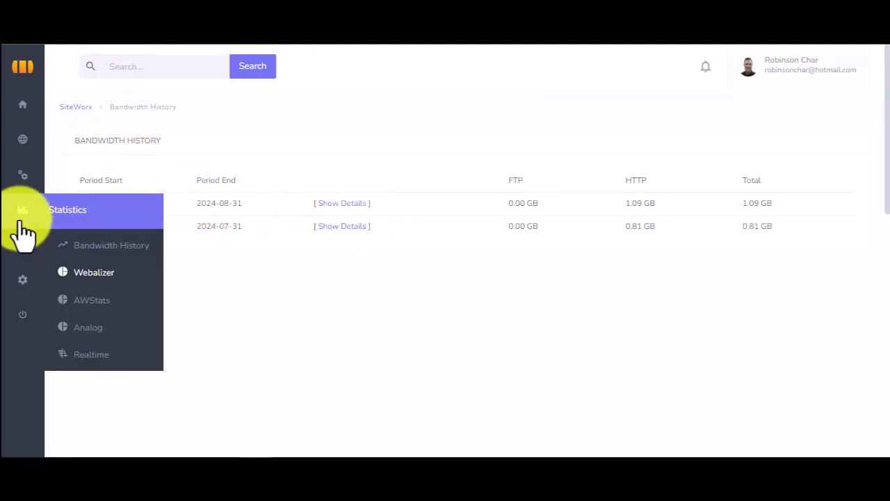
pyautogui.click(83, 306)
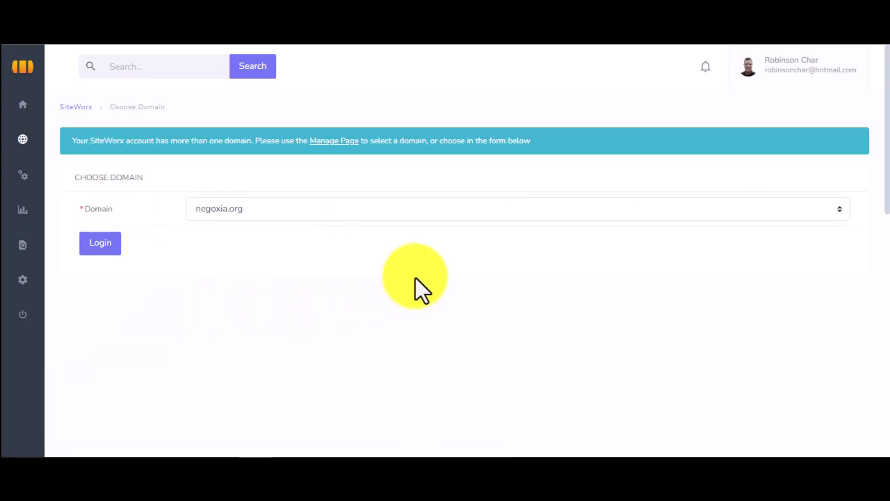
pyautogui.click(326, 212)
pyautogui.click(268, 248)
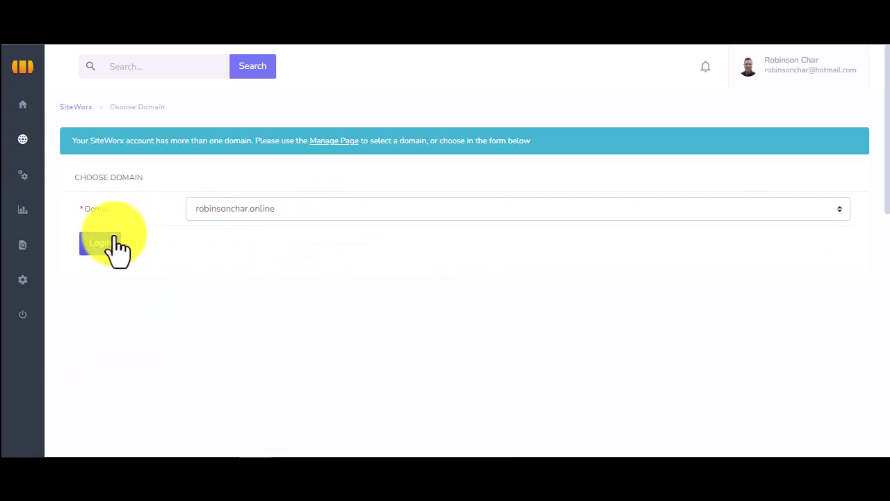
pyautogui.click(101, 243)
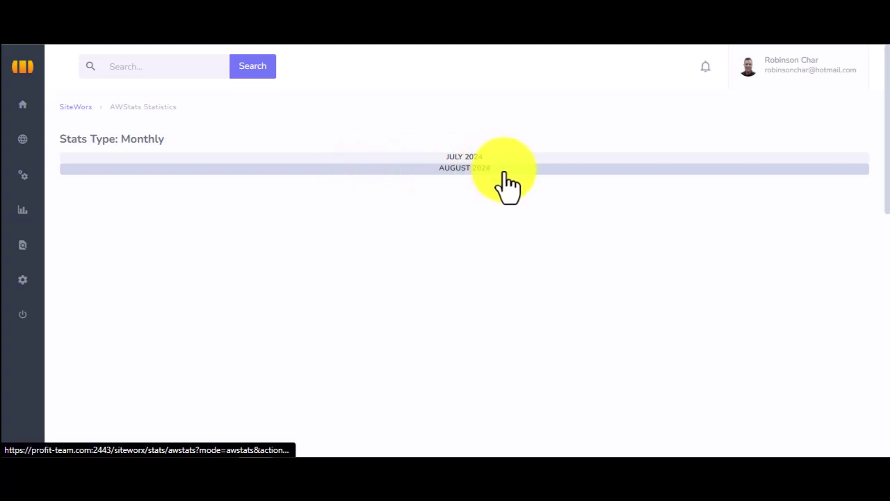
# Open the July 2024 AWStats report and examine its traffic, hosts, robots, page URLs, operating systems, browsers and referrers sections.
pyautogui.click(453, 159)
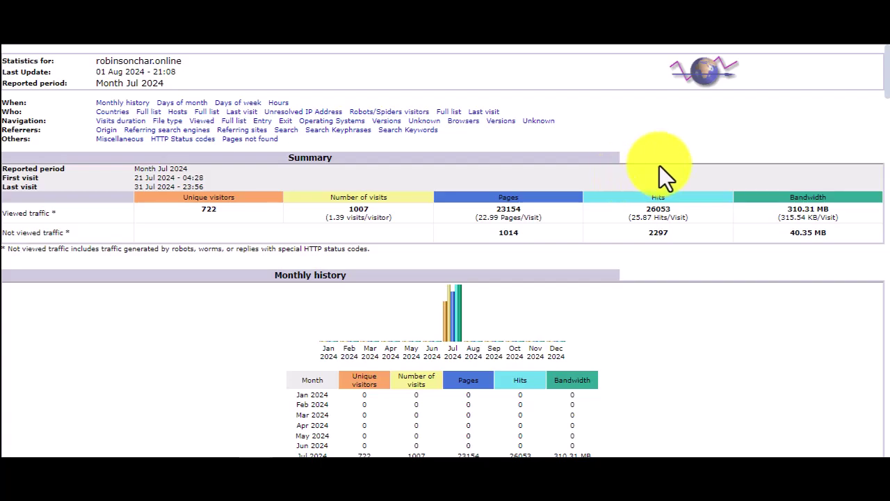
pyautogui.scroll(-8, 669, 263)
pyautogui.scroll(-12, 669, 265)
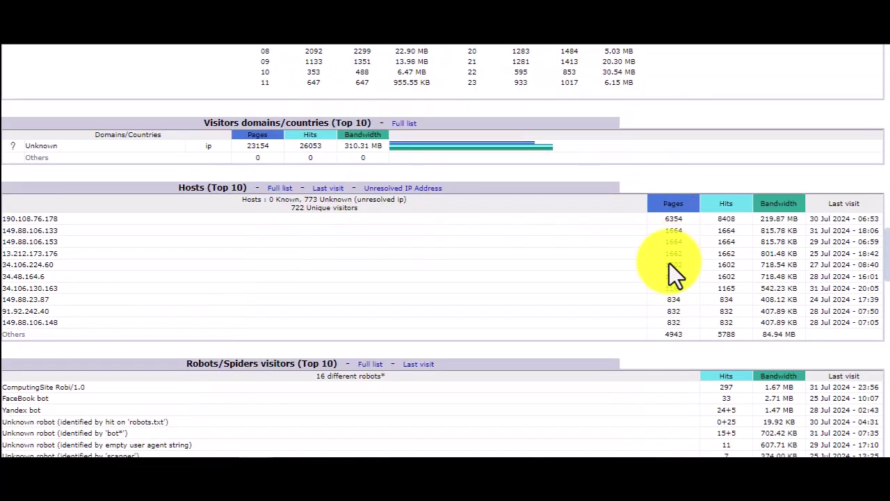
pyautogui.scroll(-3, 661, 258)
pyautogui.scroll(-10, 654, 264)
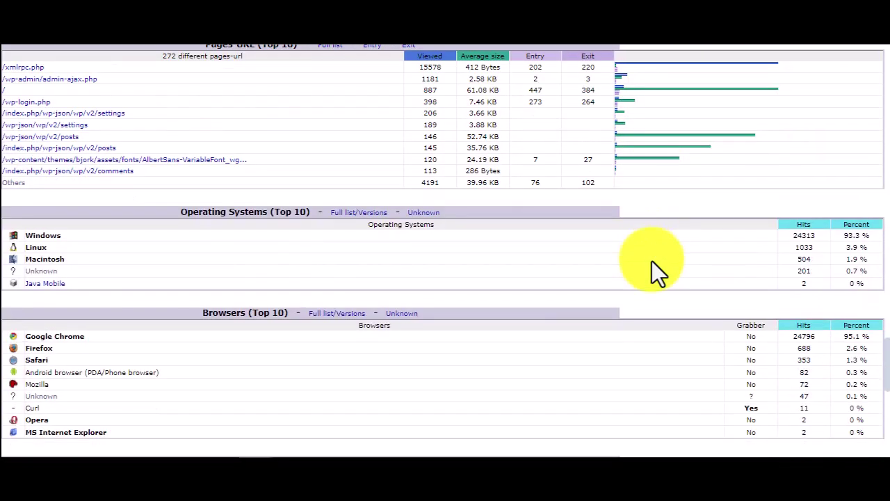
pyautogui.scroll(-4, 652, 262)
pyautogui.scroll(-1, 653, 257)
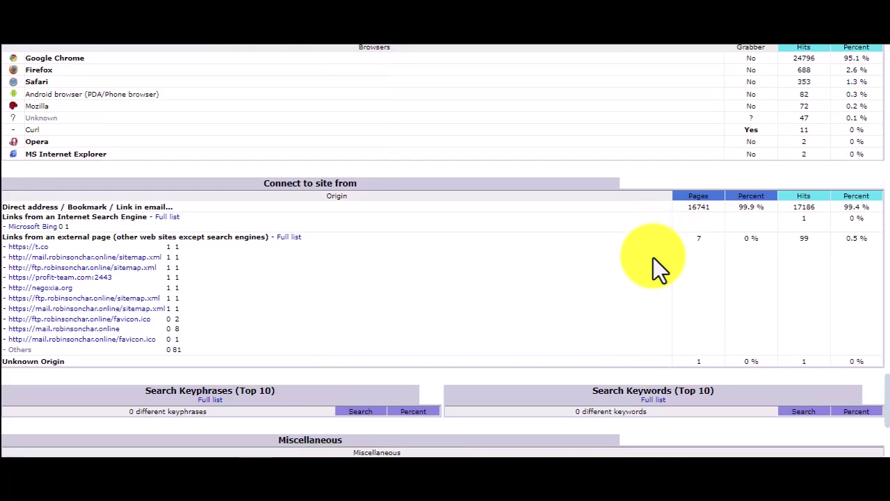
pyautogui.scroll(-3, 653, 257)
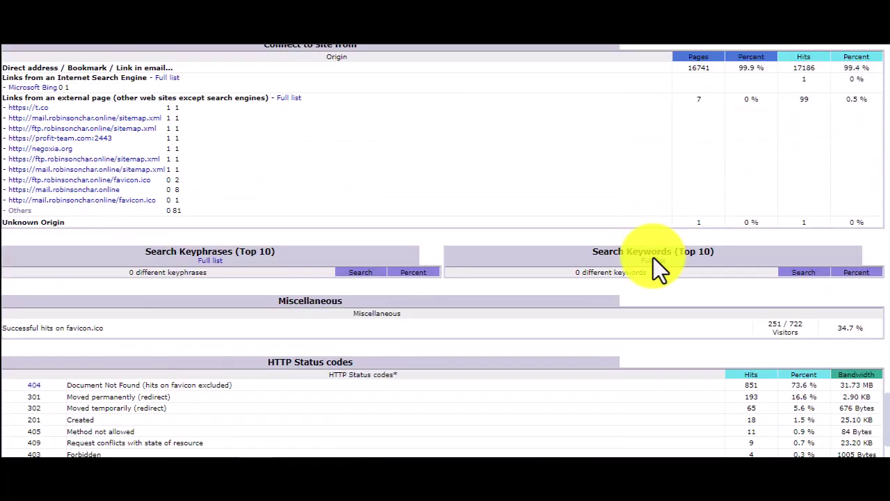
pyautogui.scroll(4, 652, 258)
pyautogui.scroll(2, 533, 267)
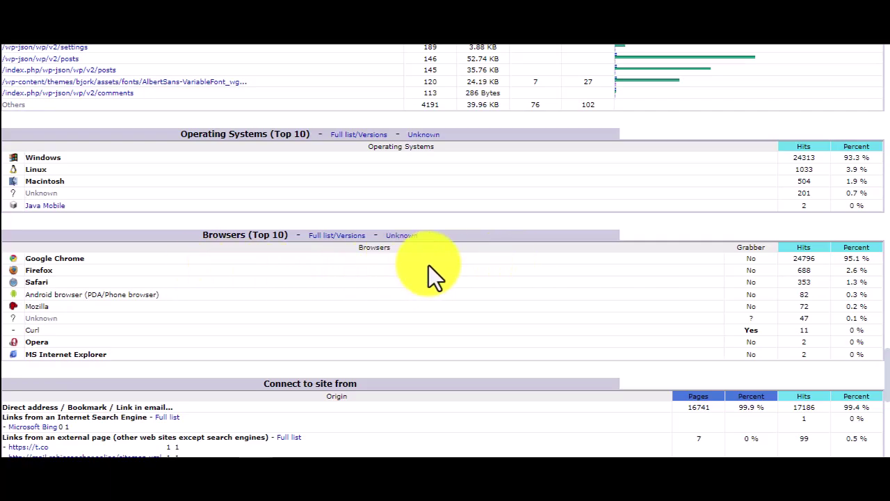
pyautogui.scroll(4, 413, 271)
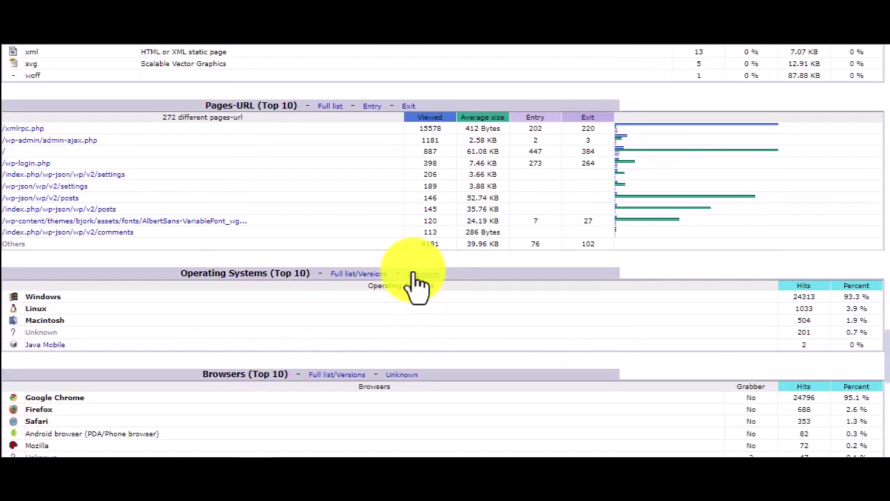
pyautogui.scroll(20, 413, 272)
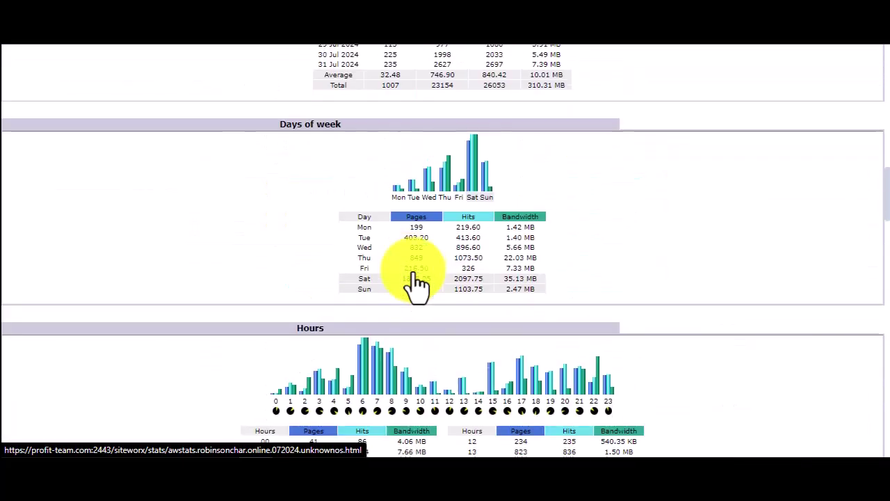
pyautogui.scroll(10, 411, 269)
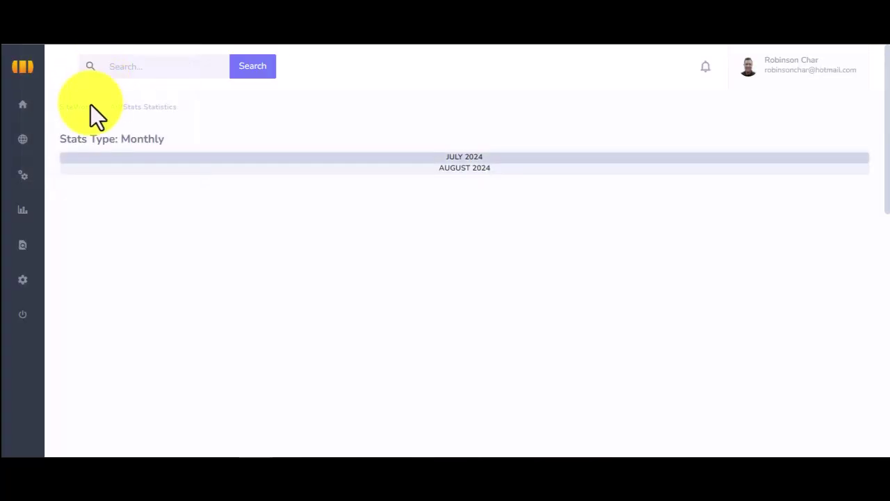
# Open the Analog statistics for the .online domain.
pyautogui.moveTo(19, 217)
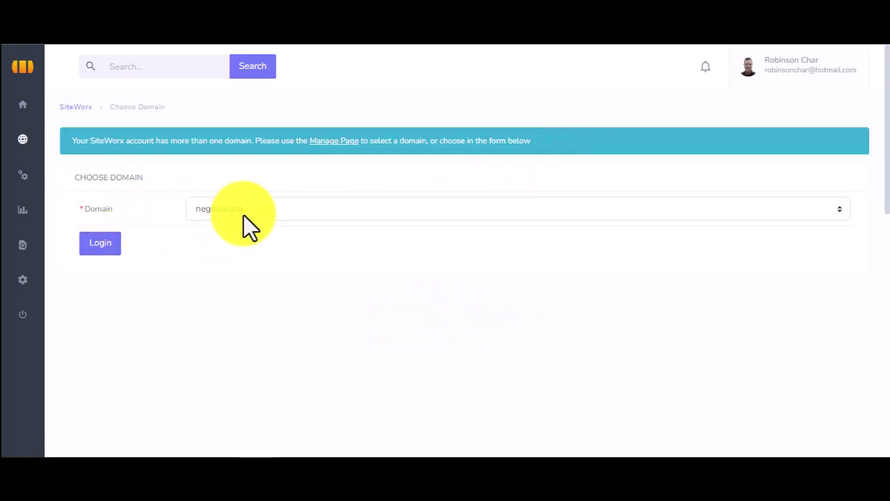
pyautogui.click(243, 212)
pyautogui.click(240, 250)
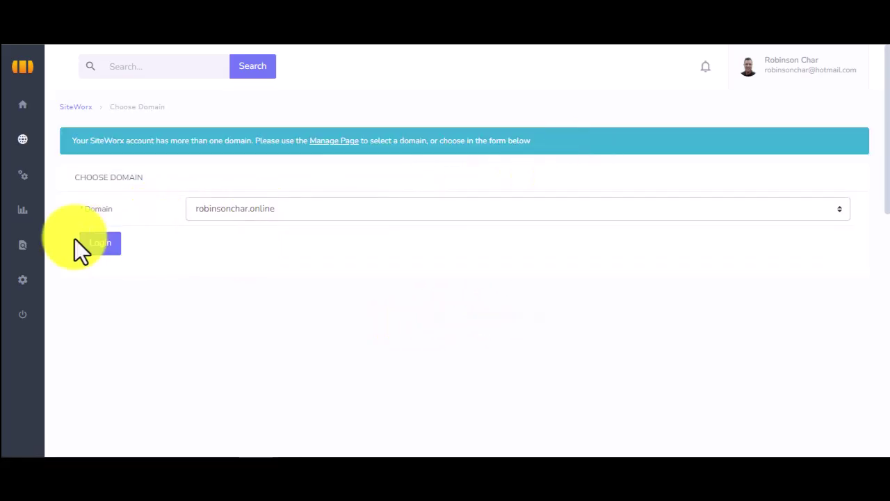
pyautogui.click(101, 245)
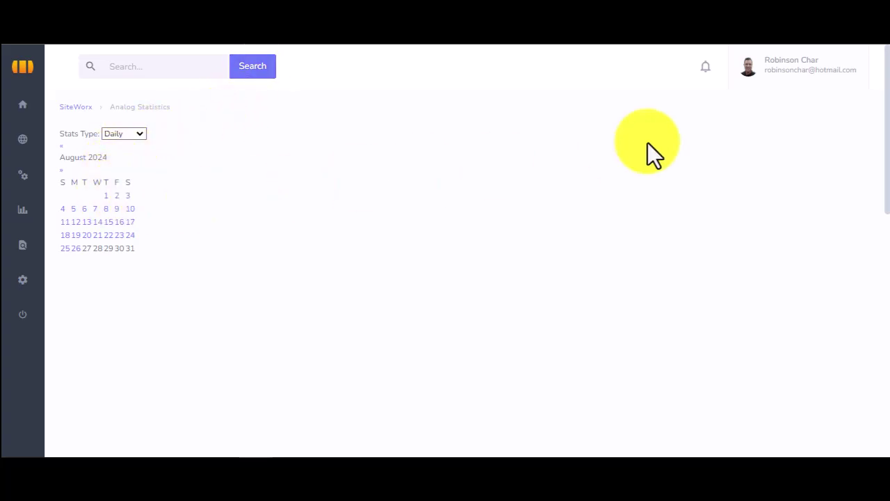
# Open the Realtime statistics for the .online domain and review the bandwidth graphs for today, the last 7 days and the last 30 days.
pyautogui.moveTo(20, 249)
pyautogui.moveTo(20, 221)
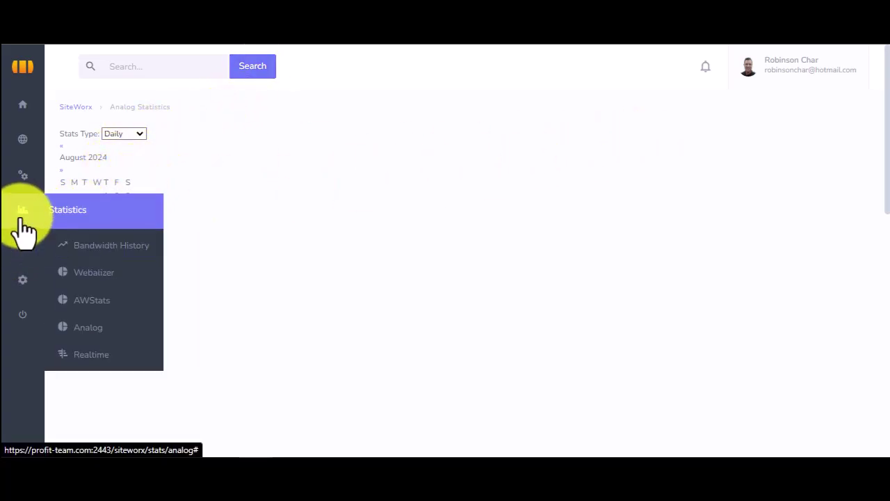
pyautogui.click(78, 360)
pyautogui.click(241, 209)
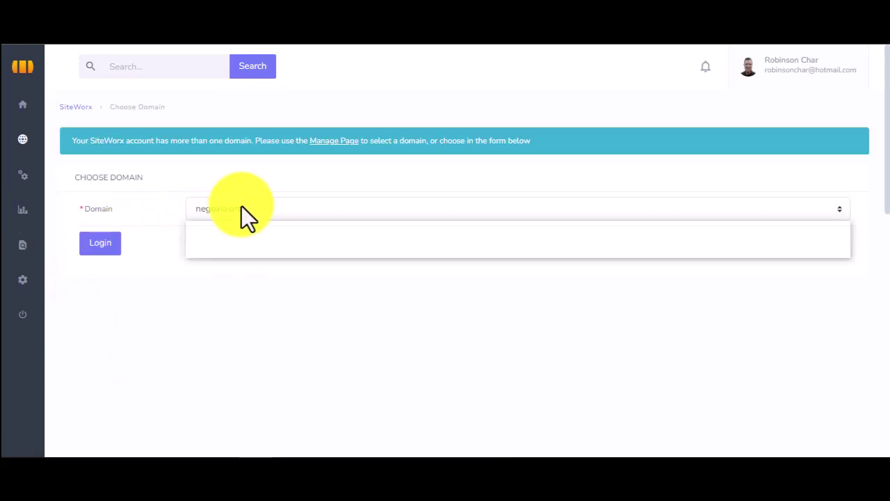
pyautogui.click(223, 245)
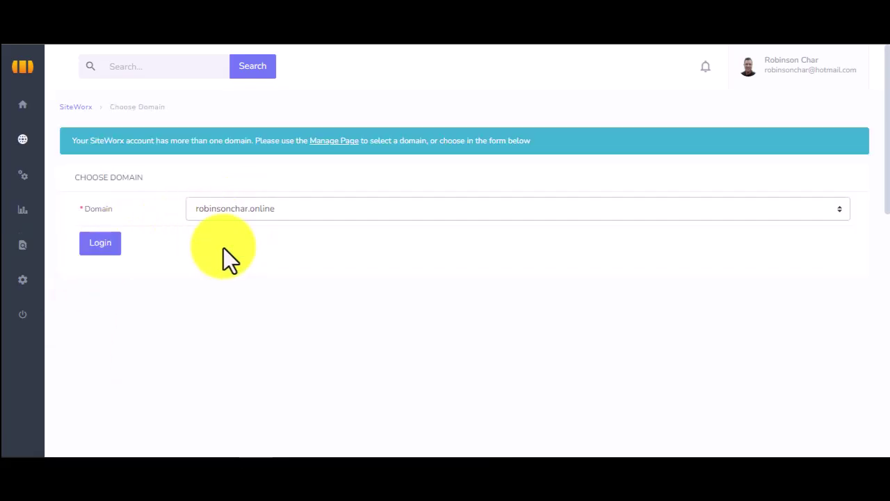
pyautogui.click(94, 245)
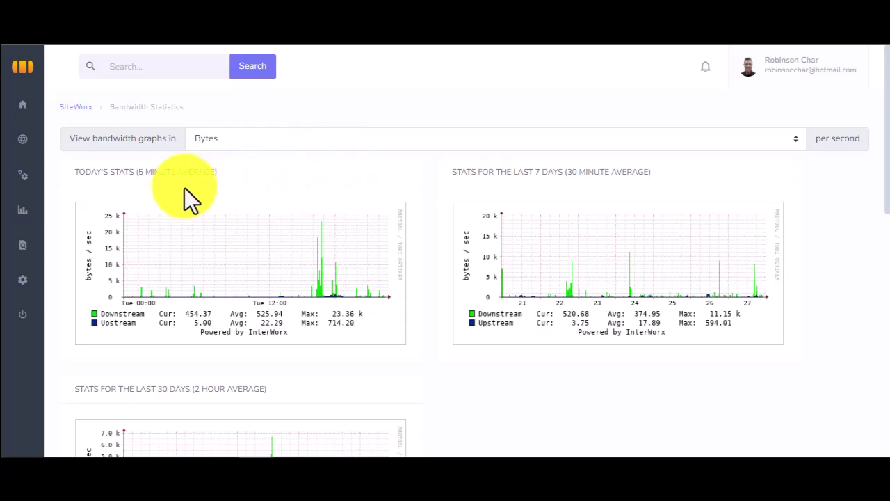
pyautogui.scroll(-4, 441, 310)
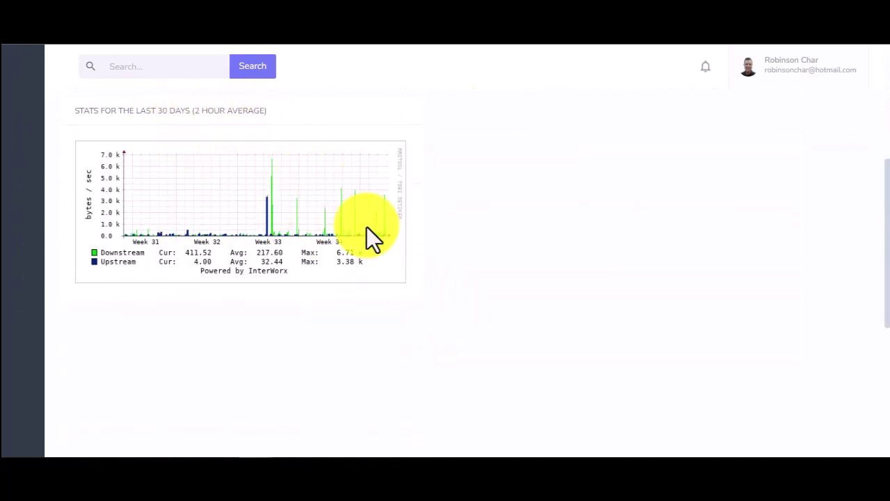
pyautogui.scroll(-2, 417, 261)
pyautogui.scroll(4, 428, 268)
pyautogui.scroll(2, 428, 267)
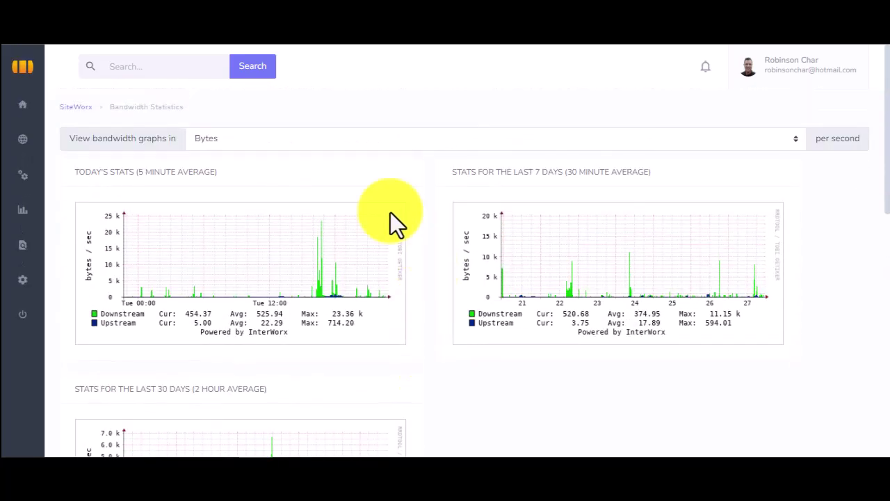
pyautogui.scroll(-2, 438, 212)
pyautogui.scroll(2, 439, 213)
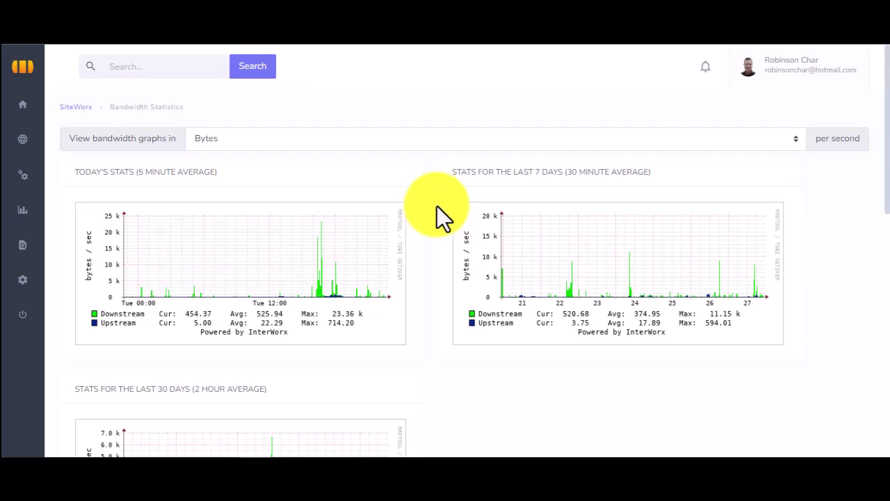
# Open the standard File Manager for the .online domain.
pyautogui.moveTo(25, 217)
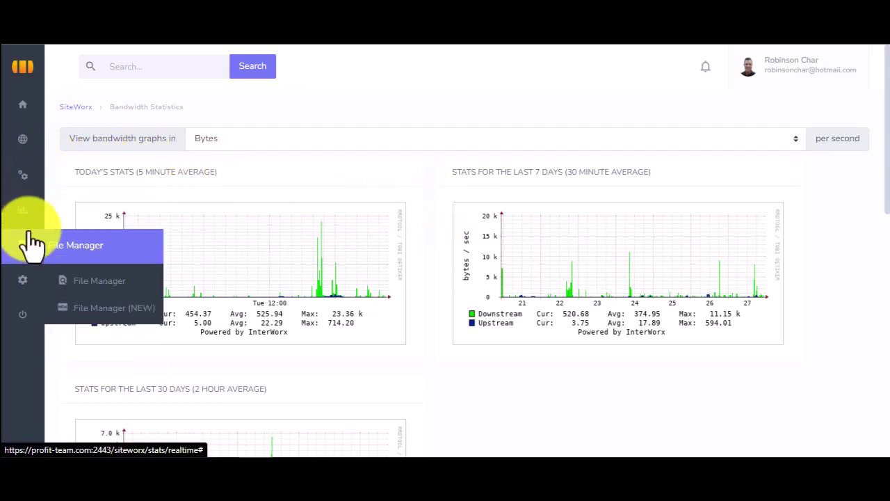
pyautogui.moveTo(22, 249)
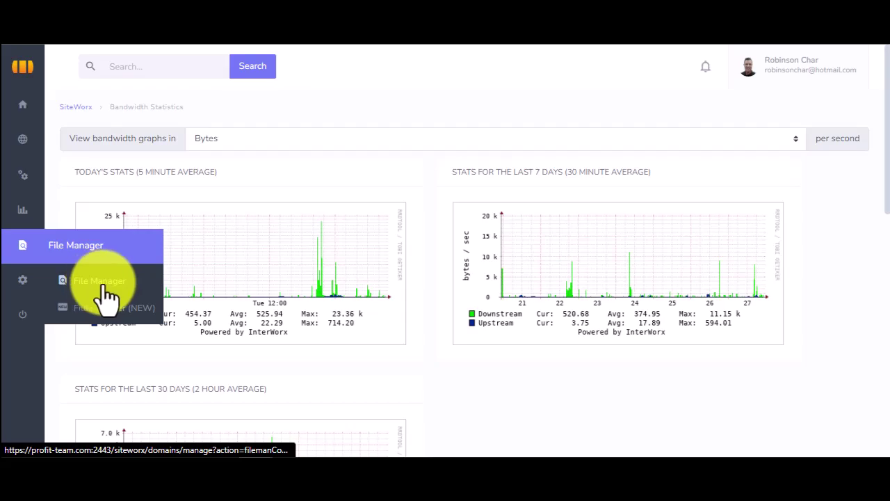
pyautogui.click(102, 285)
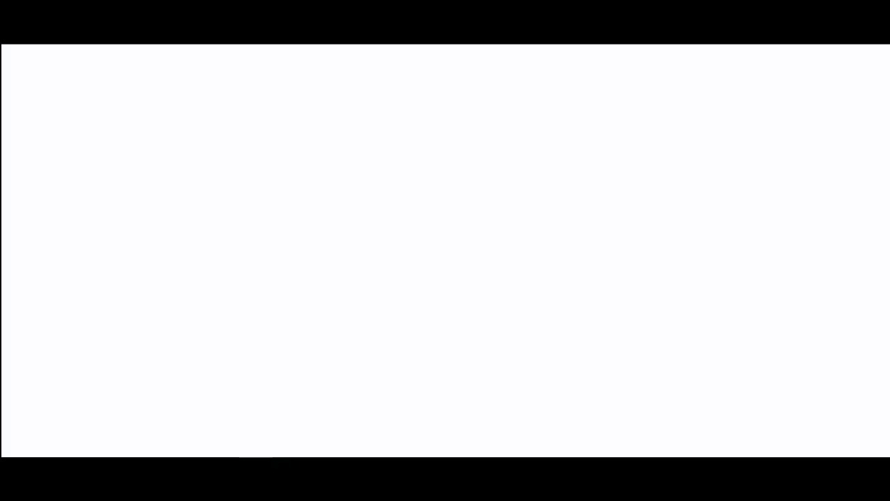
pyautogui.click(230, 209)
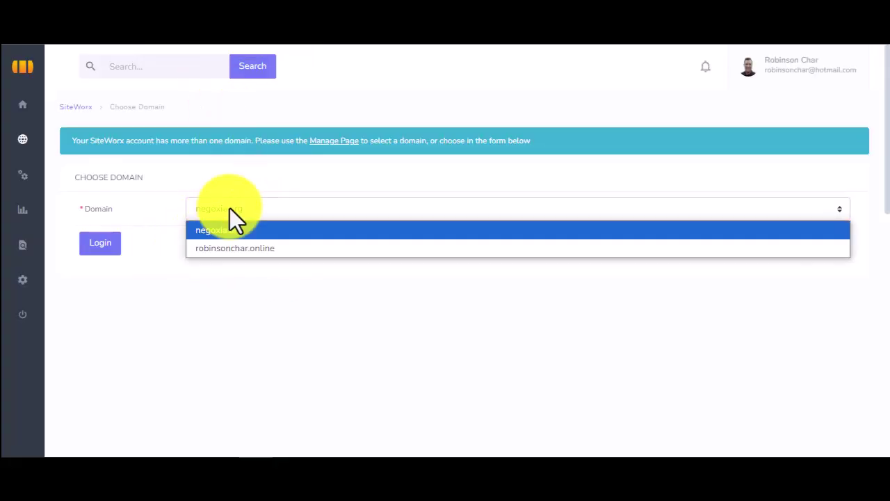
pyautogui.click(221, 250)
pyautogui.click(114, 246)
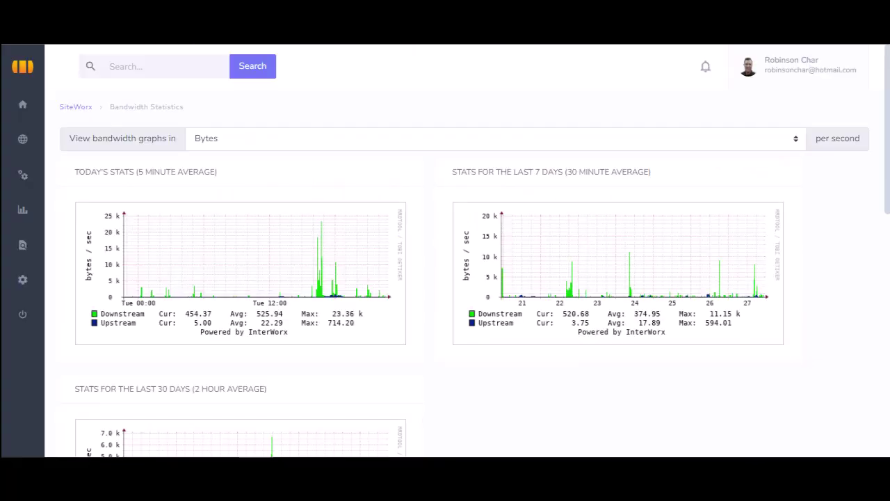
# Open the Preferences page to view the web transfer log setting.
pyautogui.moveTo(24, 254)
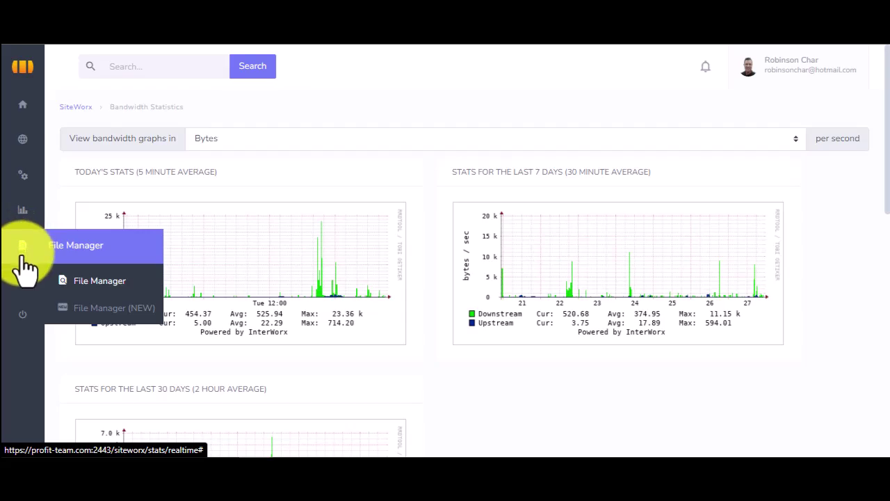
pyautogui.moveTo(21, 285)
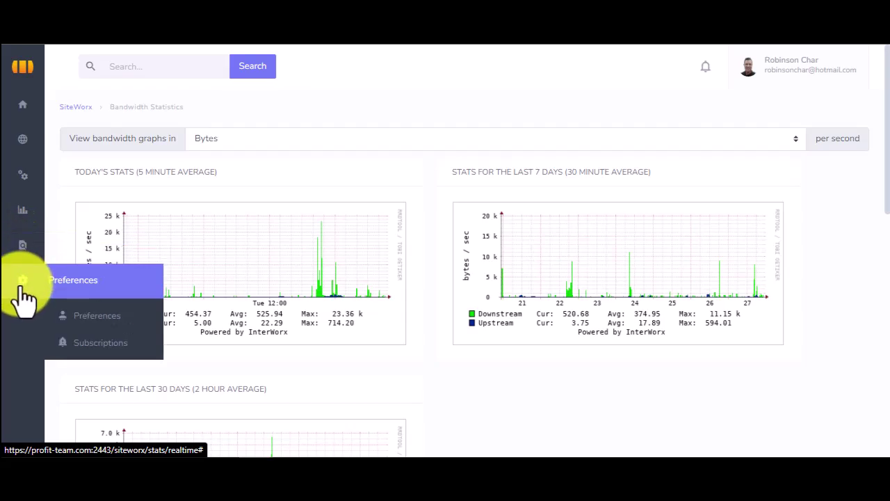
pyautogui.click(97, 321)
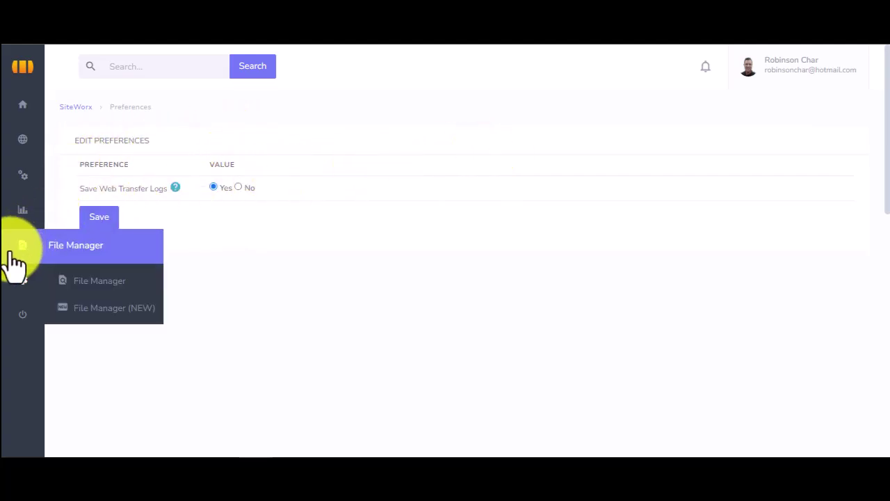
# View the problem notification subscriptions and return to the SiteWorx home page.
pyautogui.moveTo(30, 296)
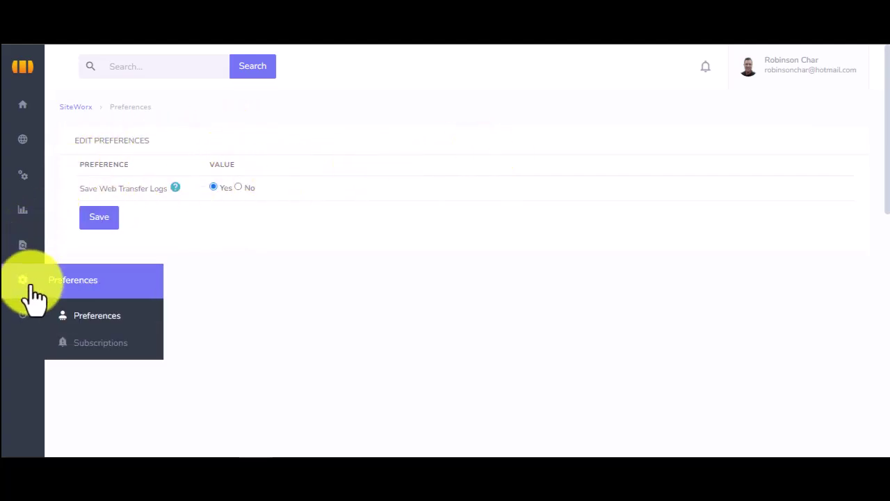
pyautogui.click(86, 350)
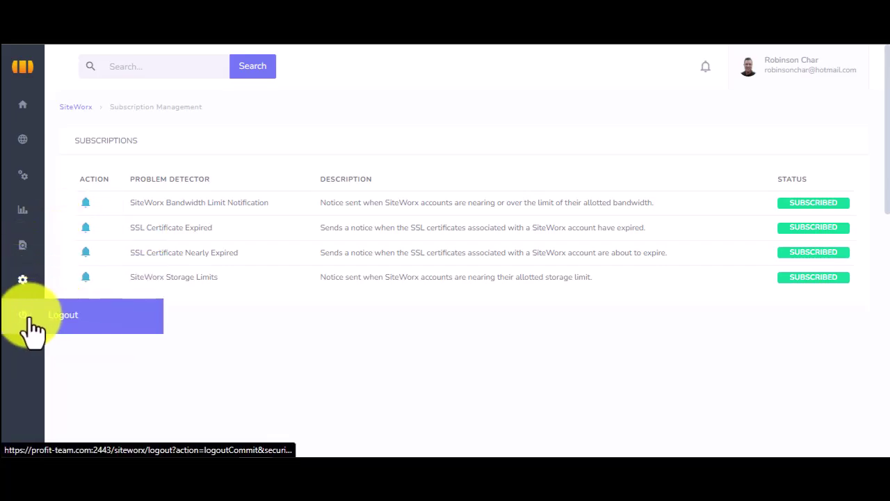
pyautogui.click(25, 107)
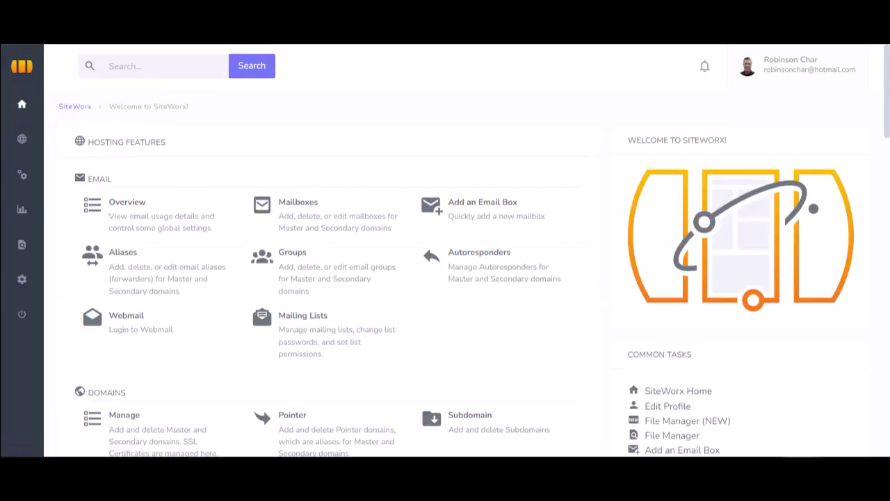